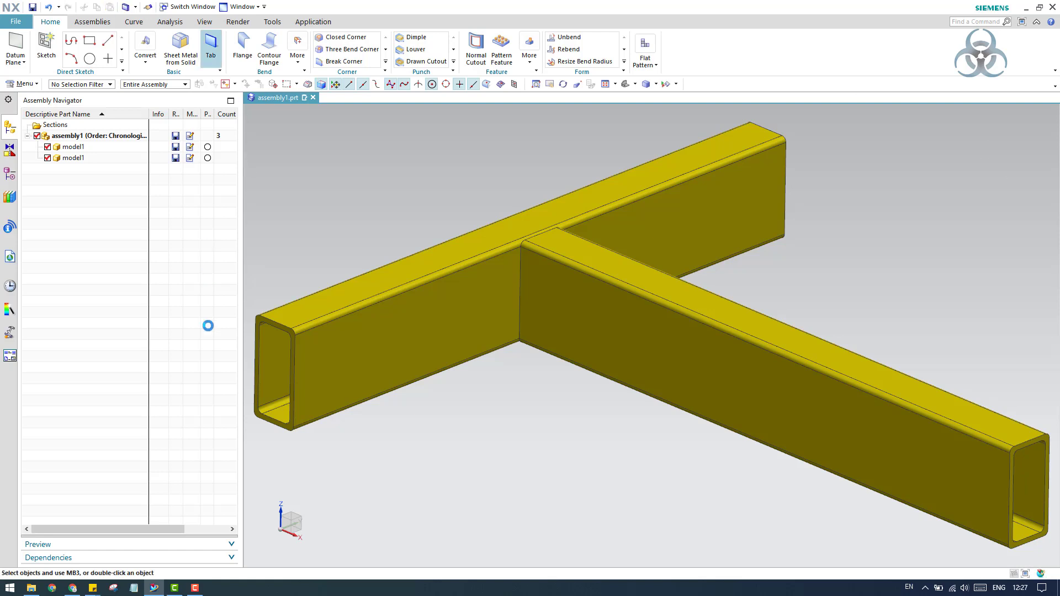
click(150, 144)
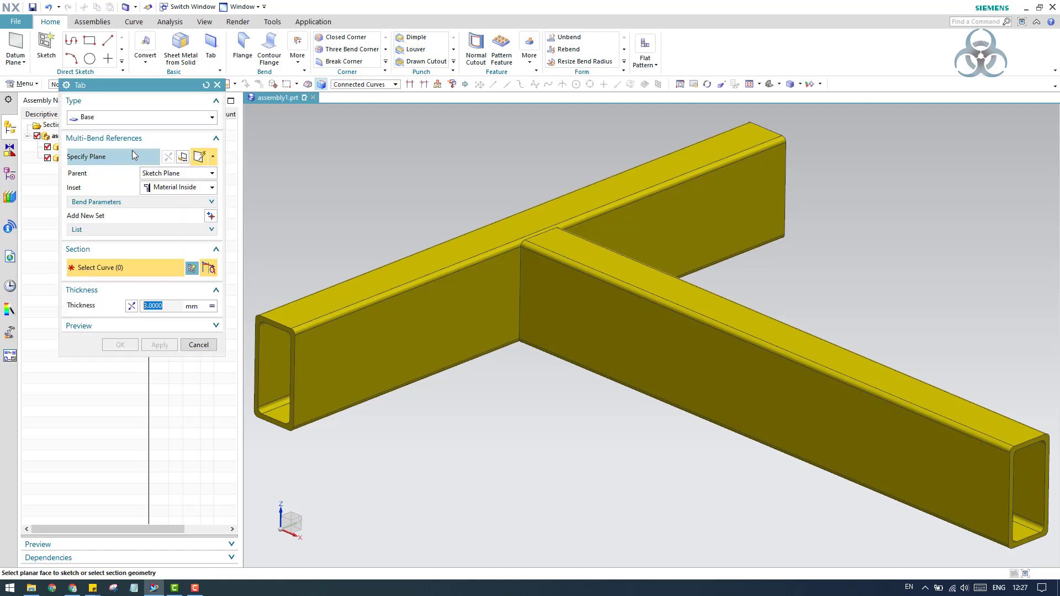
click(198, 345)
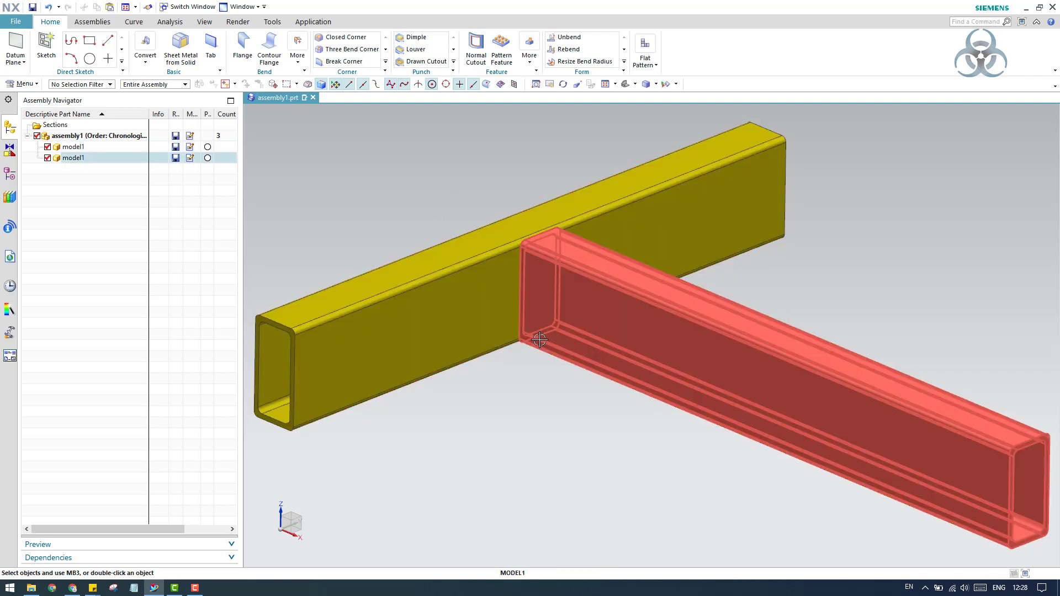
scroll(540, 339, up, 3)
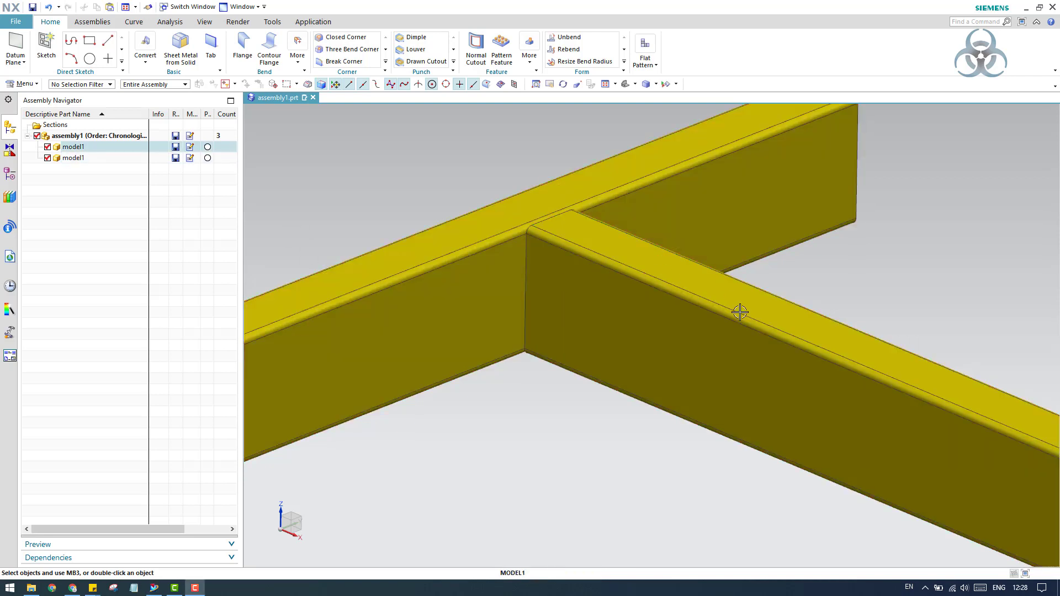
scroll(681, 278, down, 5)
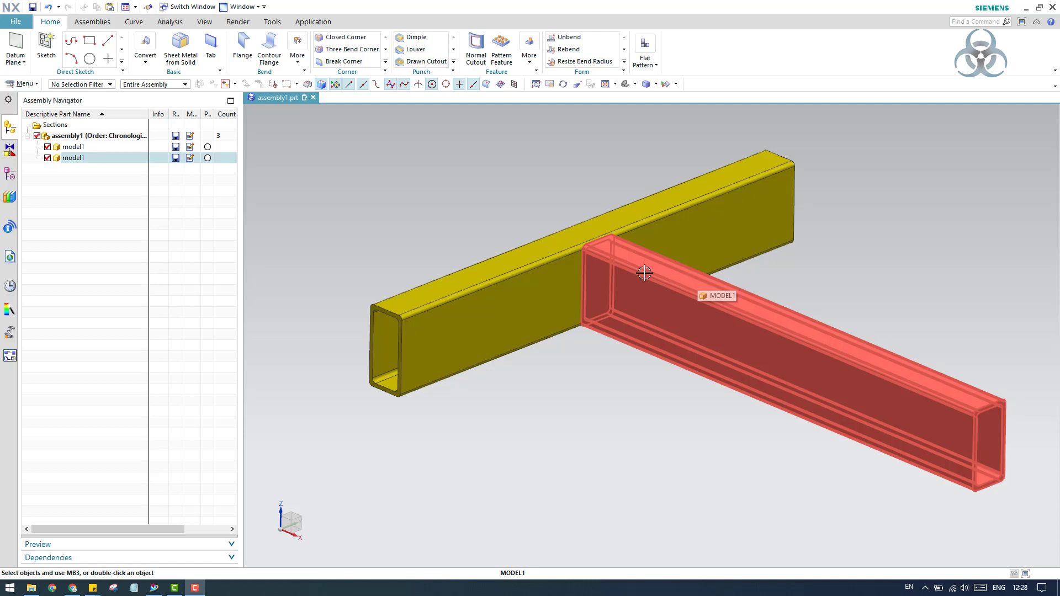
click(482, 230)
key(ctrl+f)
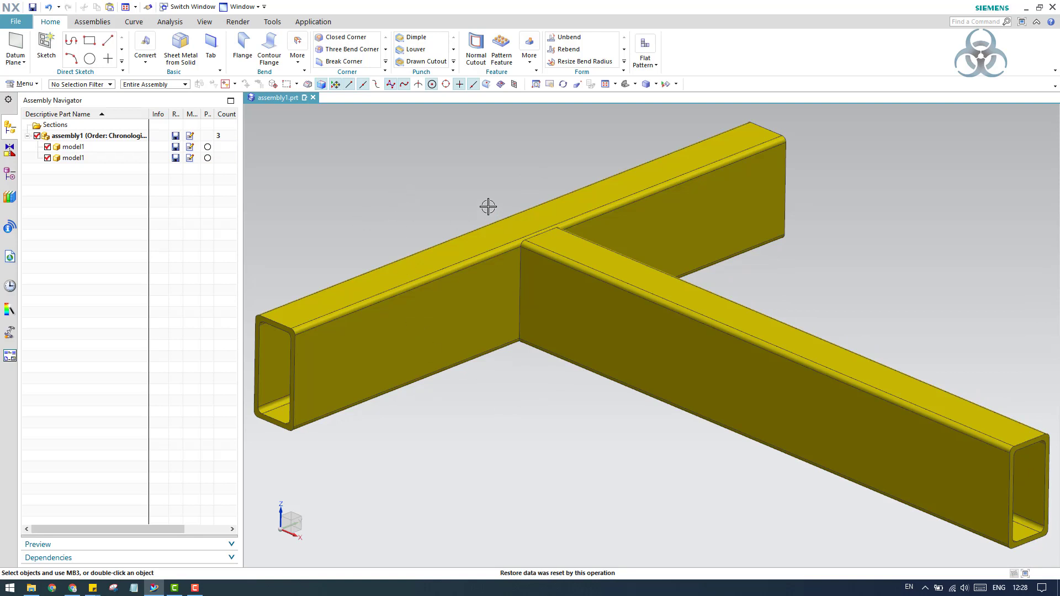
- Create a new component in the assembly from the Sheet Metal template, named Bracket, without selecting any objects
click(92, 22)
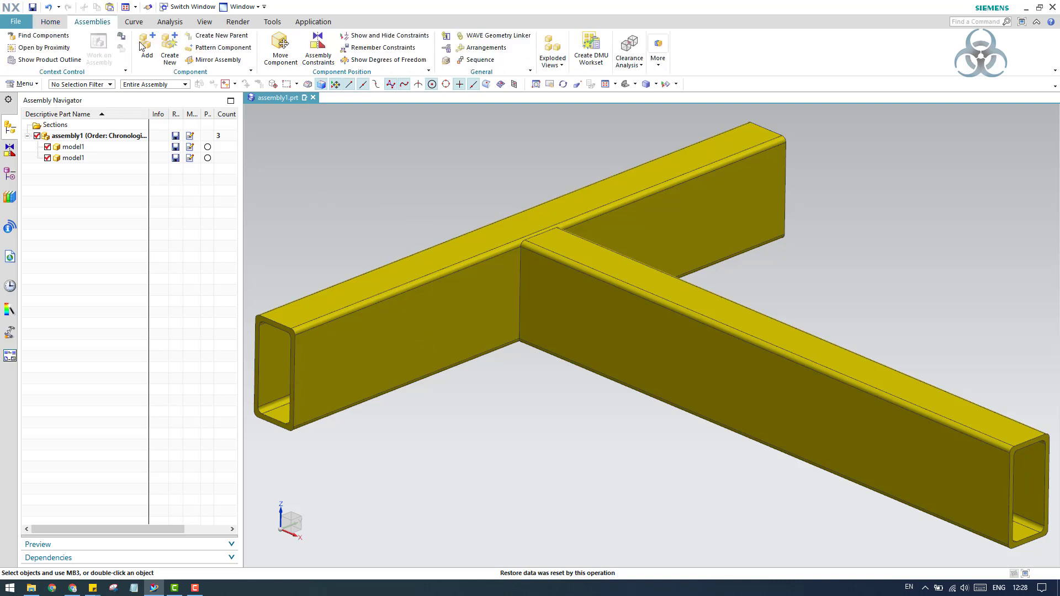
click(170, 50)
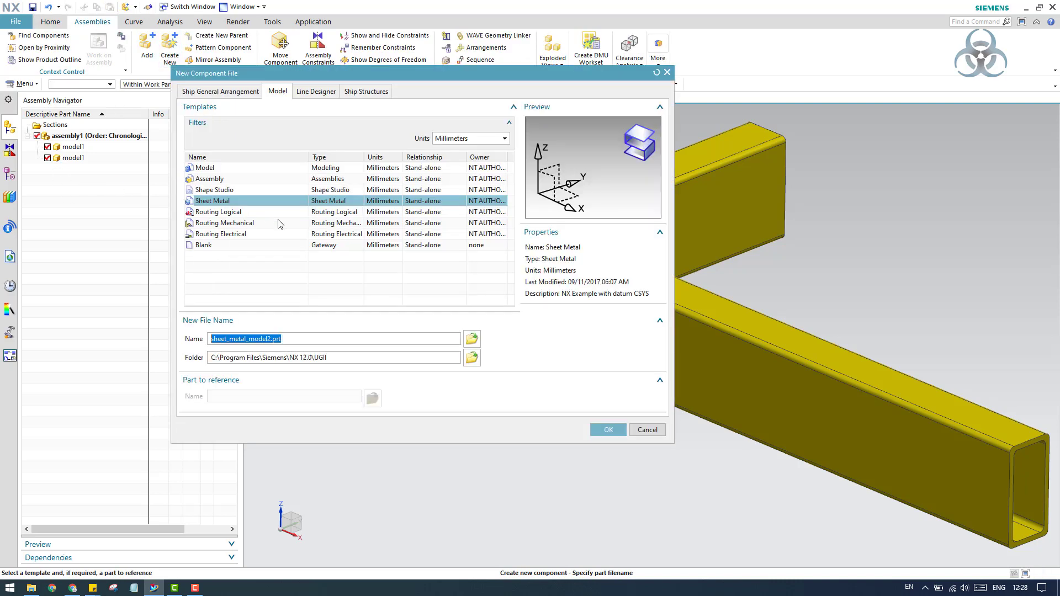
click(223, 202)
drag(292, 338, 179, 334)
text(Bracket)
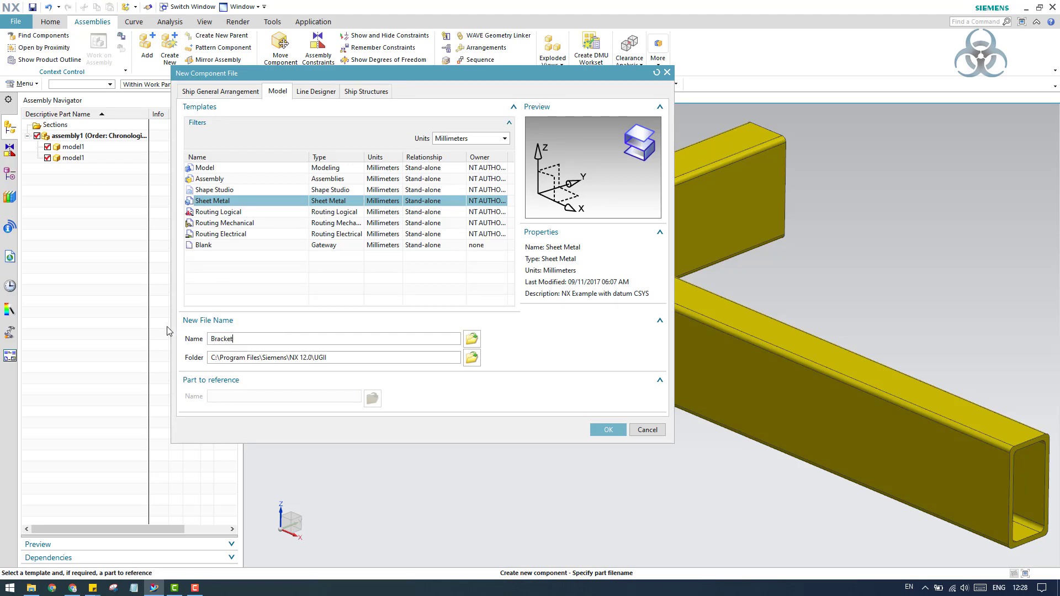
click(607, 430)
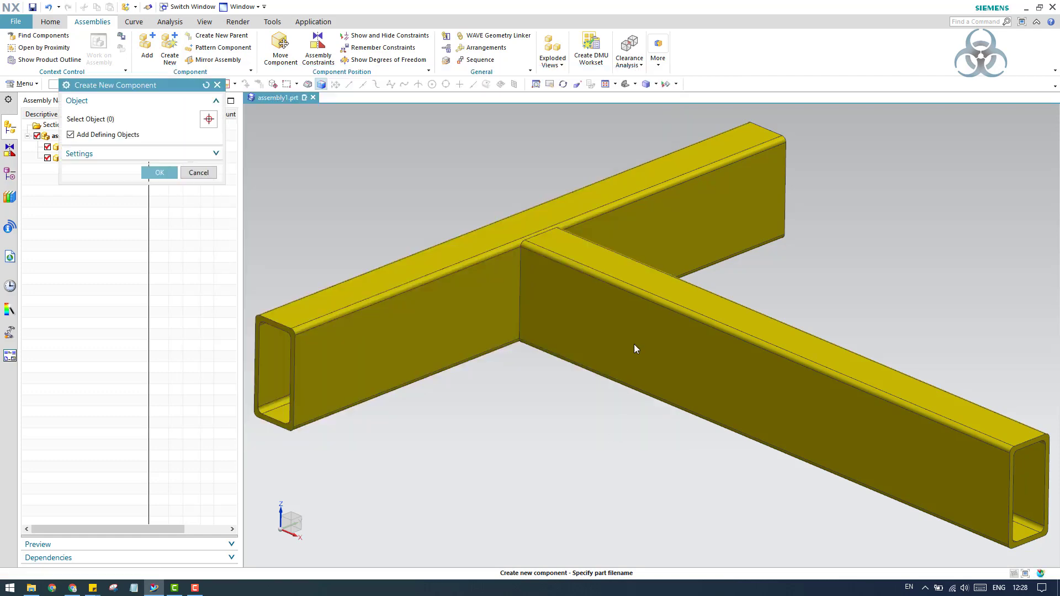
click(147, 175)
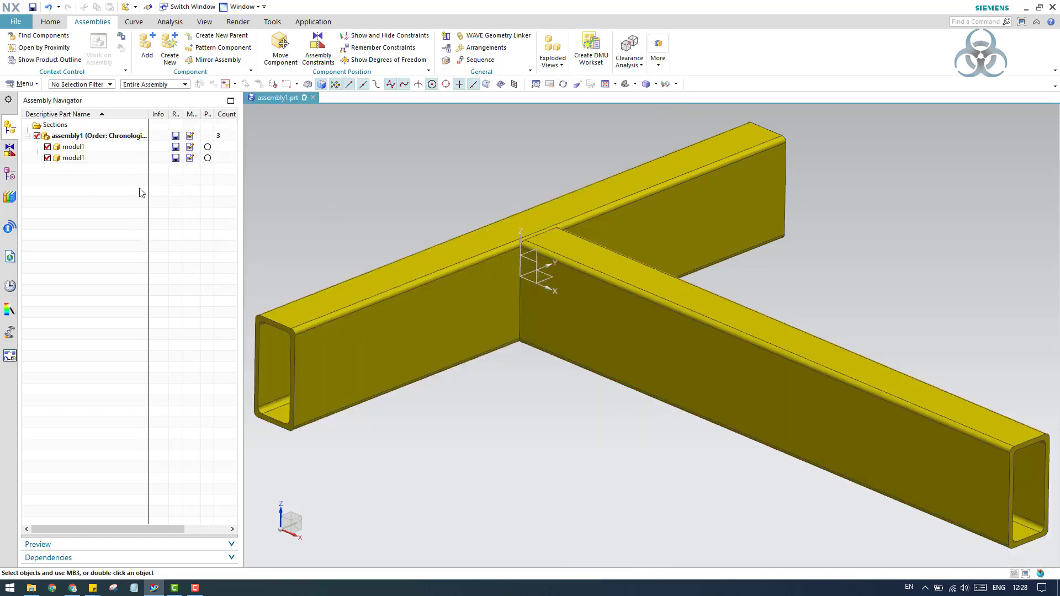
- Make the Bracket component the work part
click(92, 171)
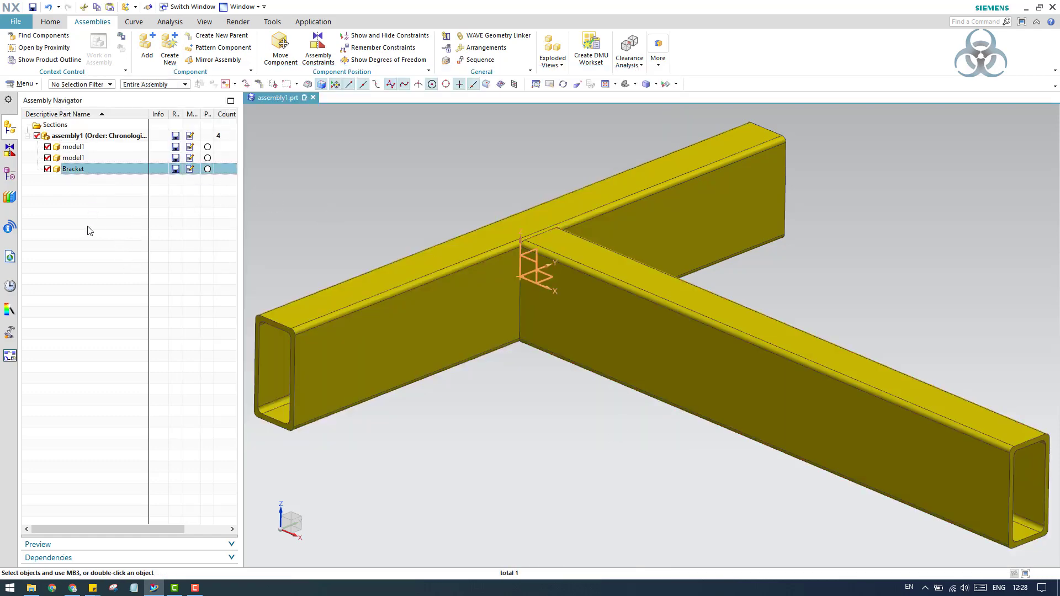
click(93, 183)
double_click(92, 169)
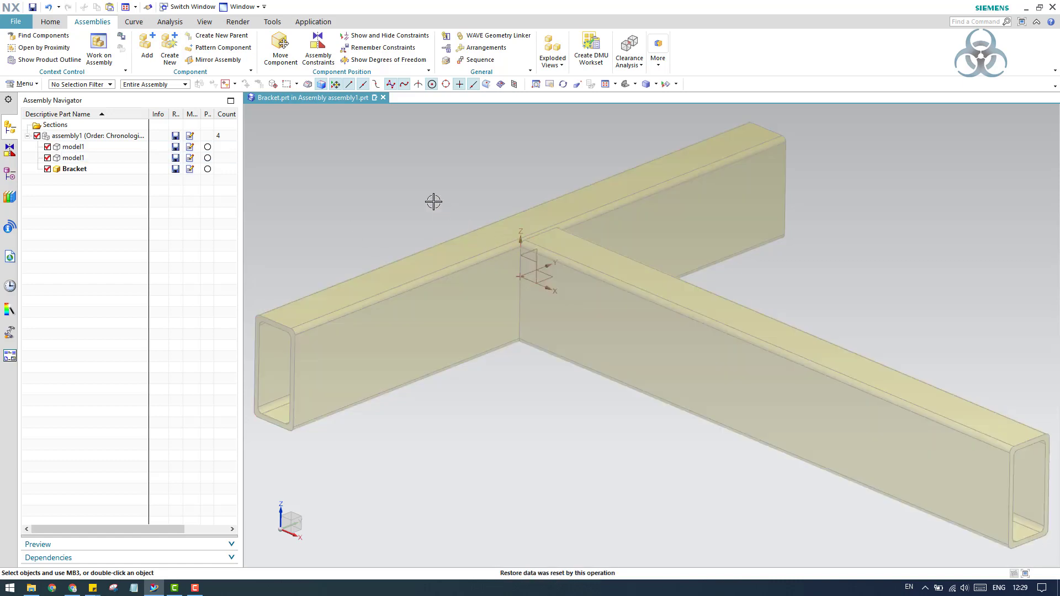
- Link the top and adjoining outer side faces of both tubes into Bracket with WAVE Geometry Linker, using Face type and Single Face
click(494, 36)
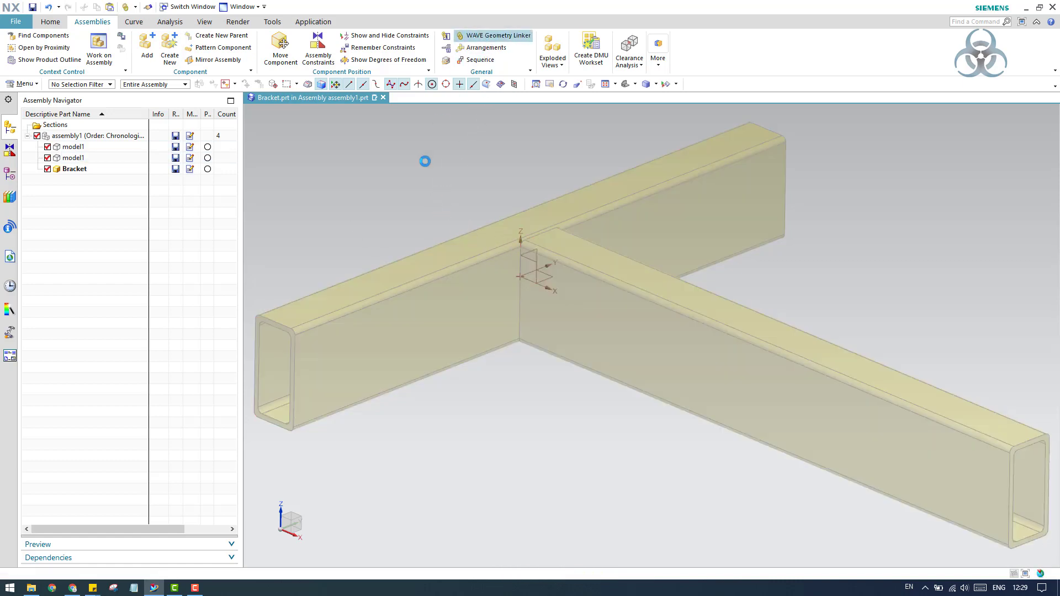
click(173, 154)
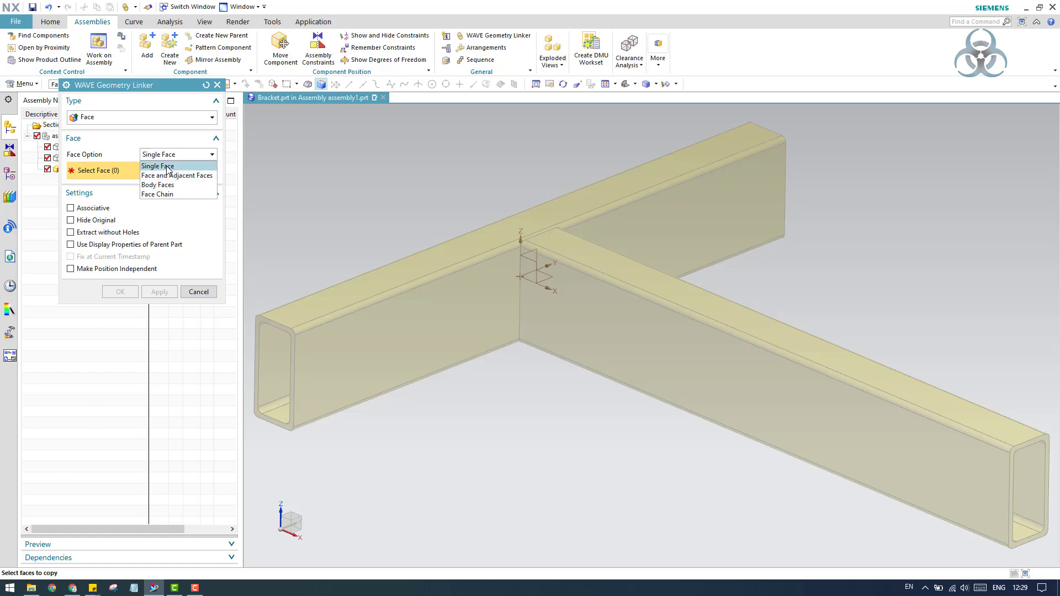
click(162, 151)
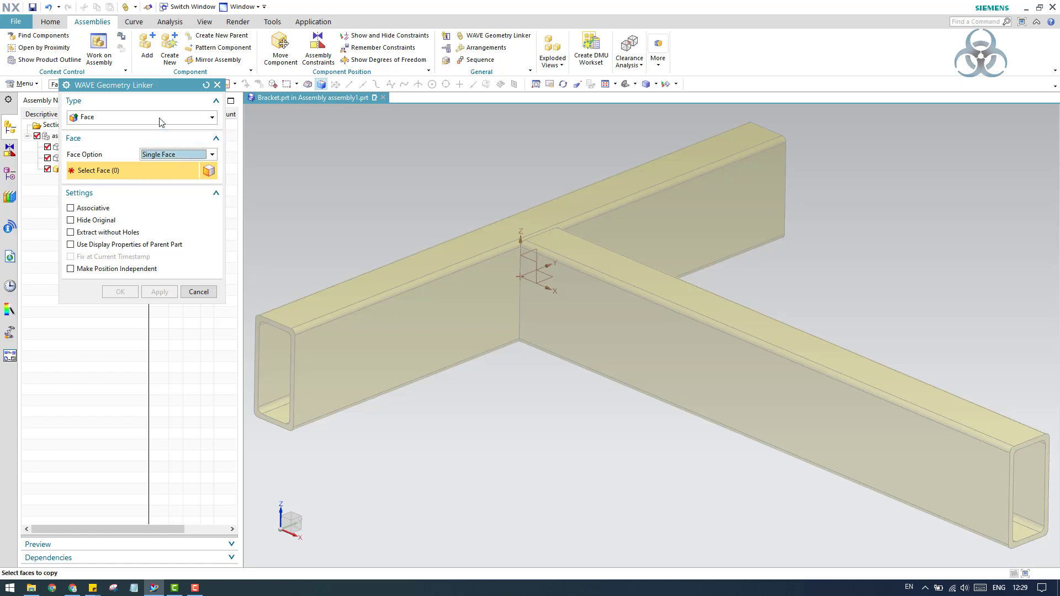
click(422, 266)
click(410, 321)
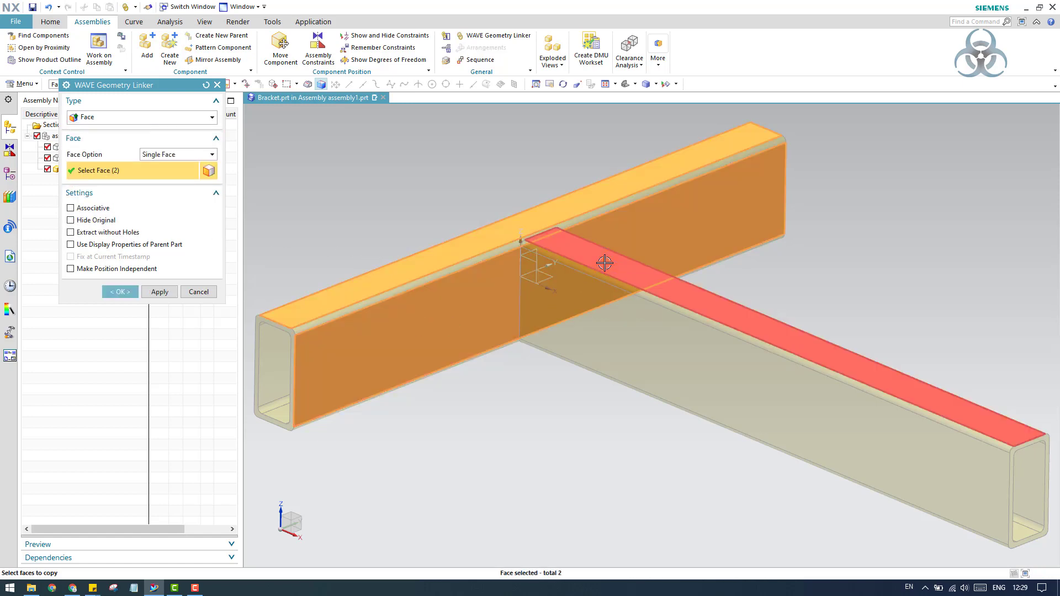
click(605, 262)
click(591, 308)
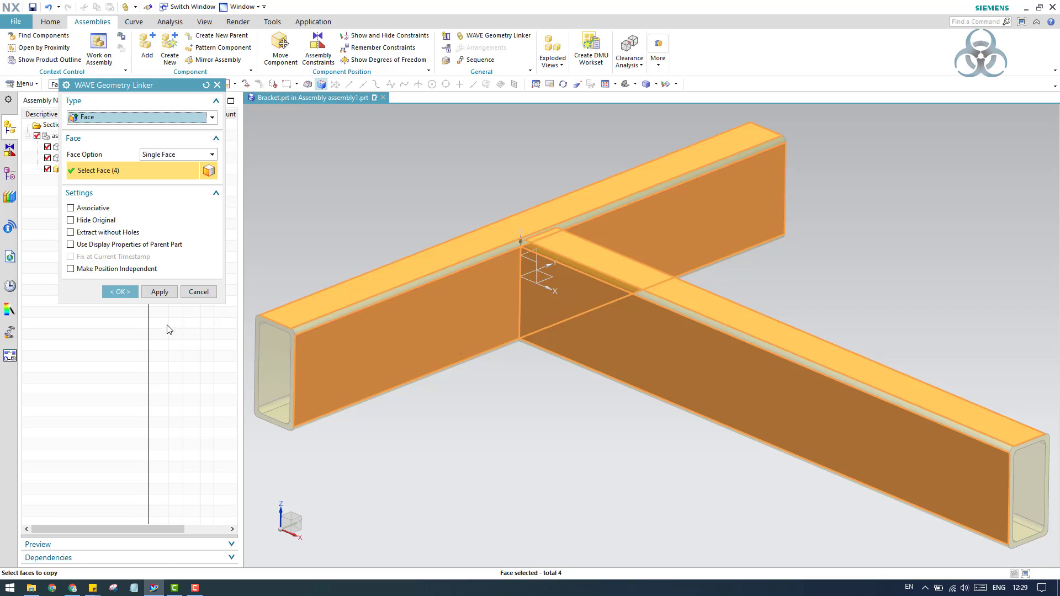
click(120, 292)
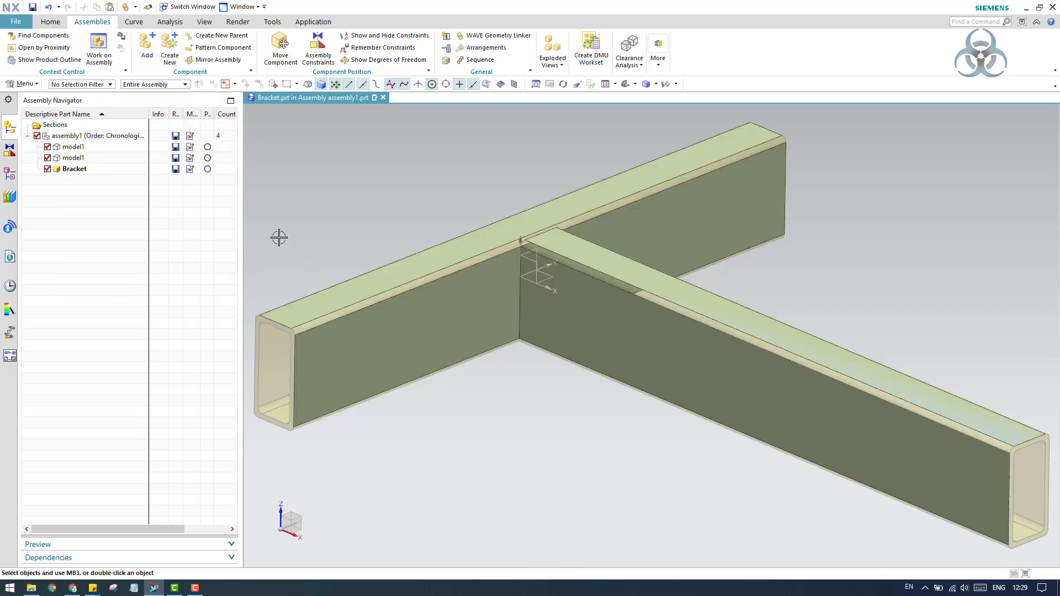
- Hide both model1 tube components, leaving the linked faces displayed
click(47, 158)
click(47, 147)
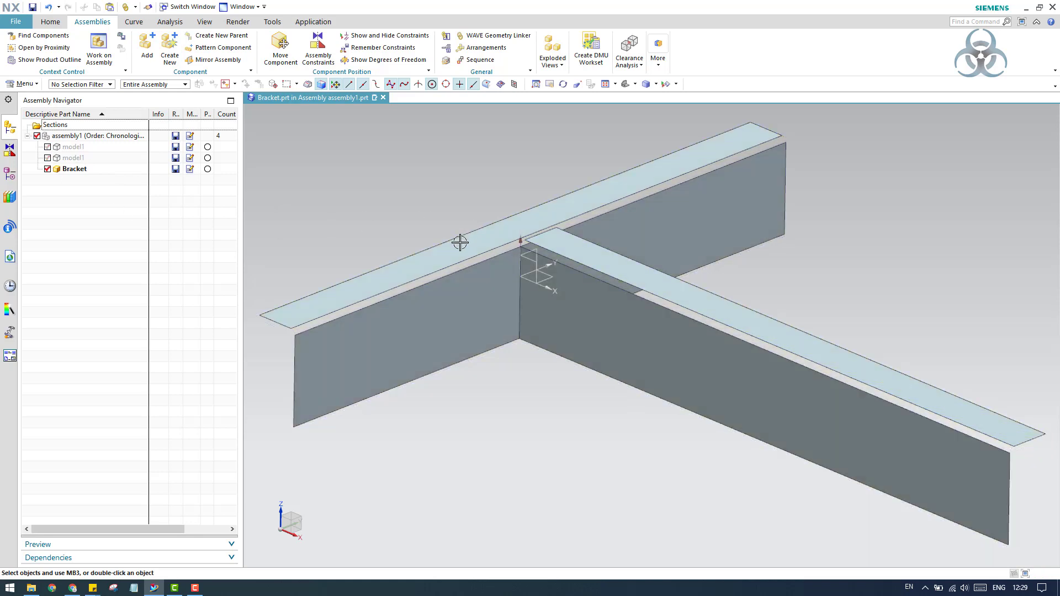
scroll(450, 293, up, 2)
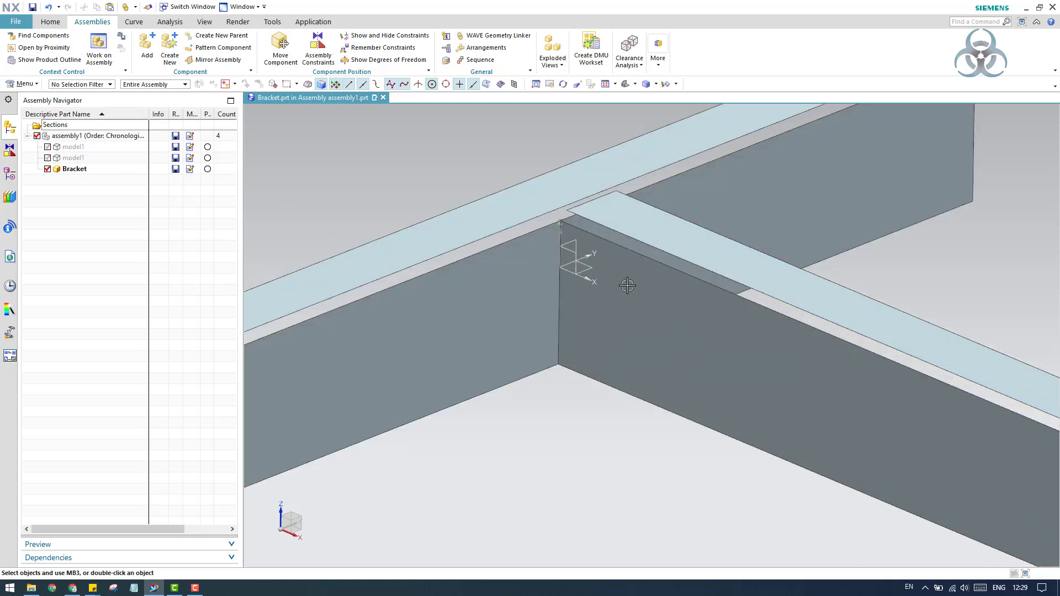
scroll(629, 288, down, 2)
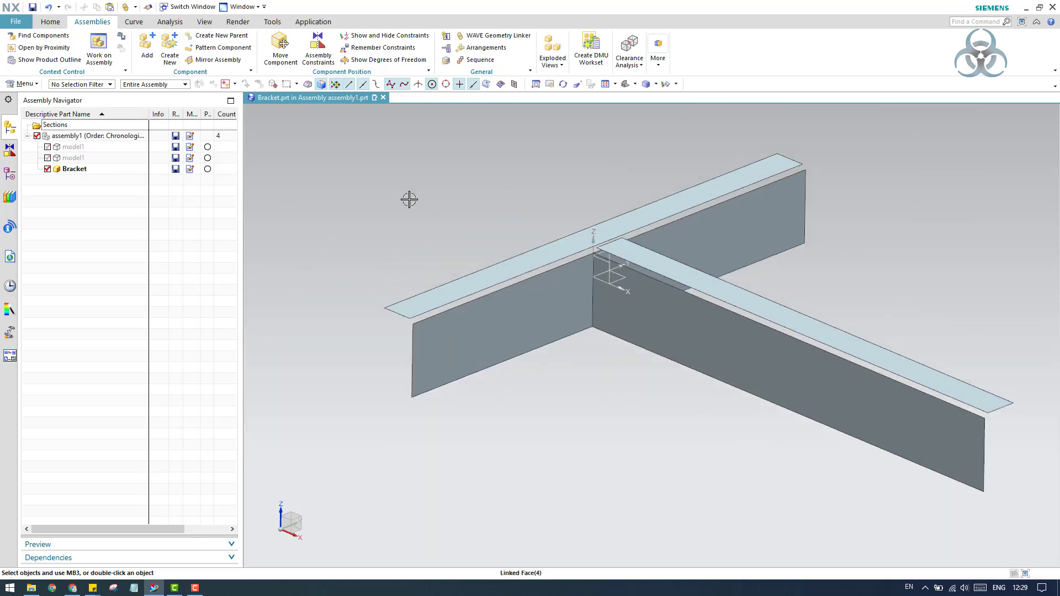
- Start a Base Tab and specify the main tube's linked side face as the first multi-bend reference plane
click(50, 22)
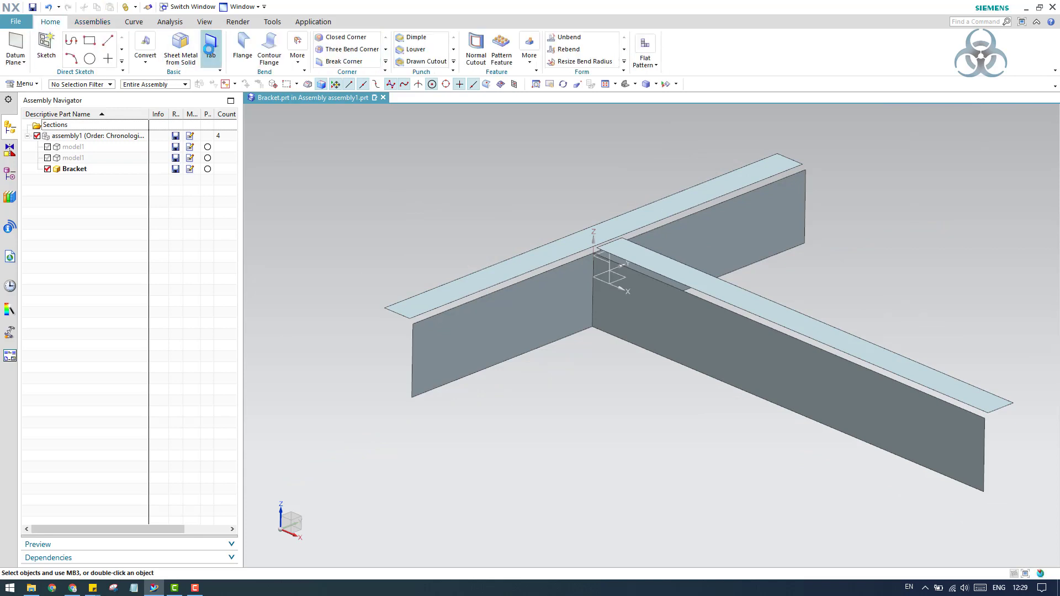
click(209, 48)
click(109, 117)
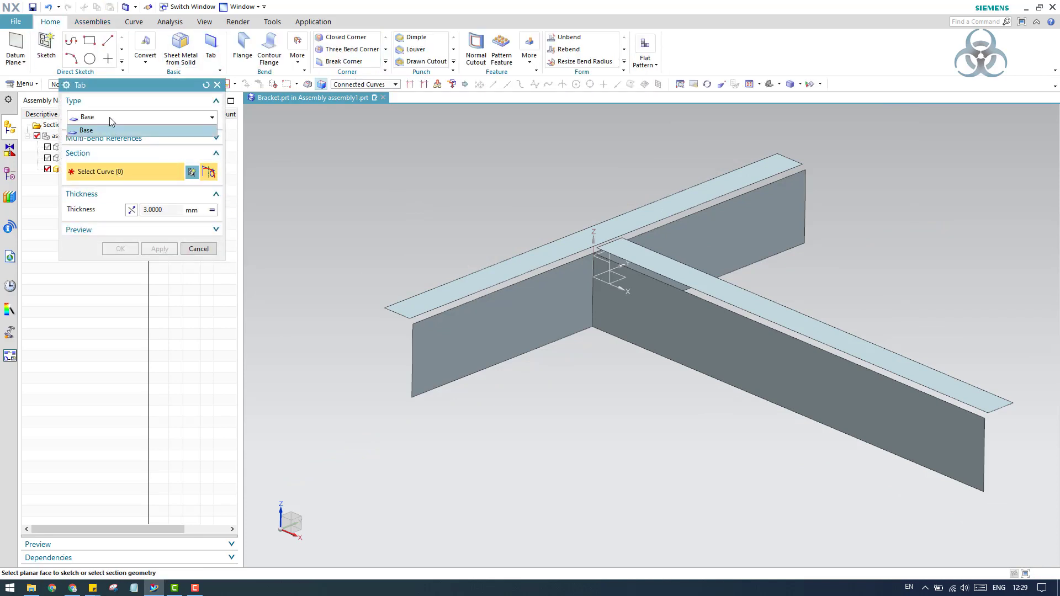
click(109, 131)
click(108, 138)
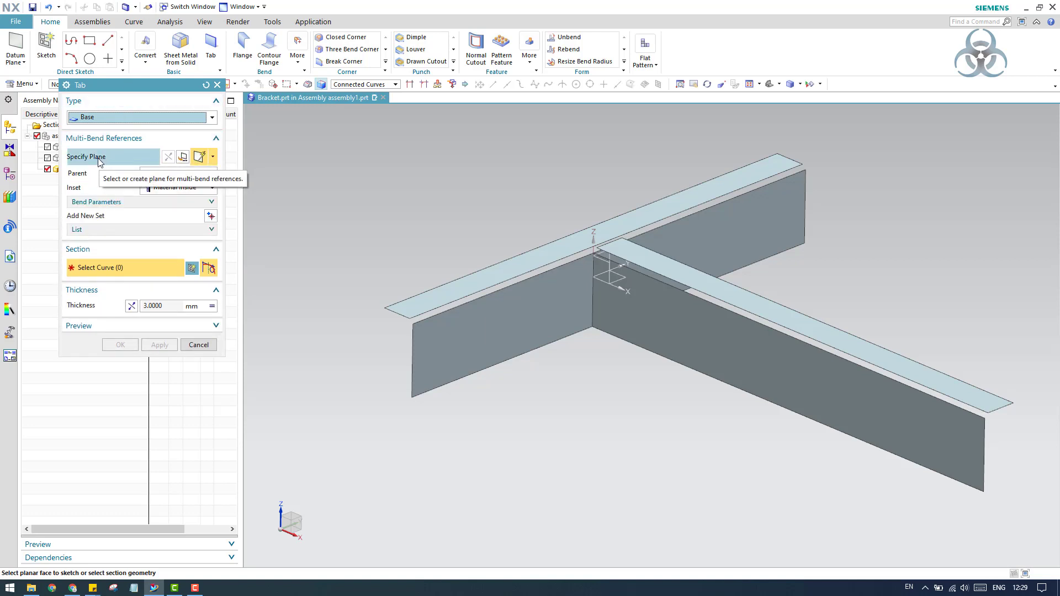
click(99, 158)
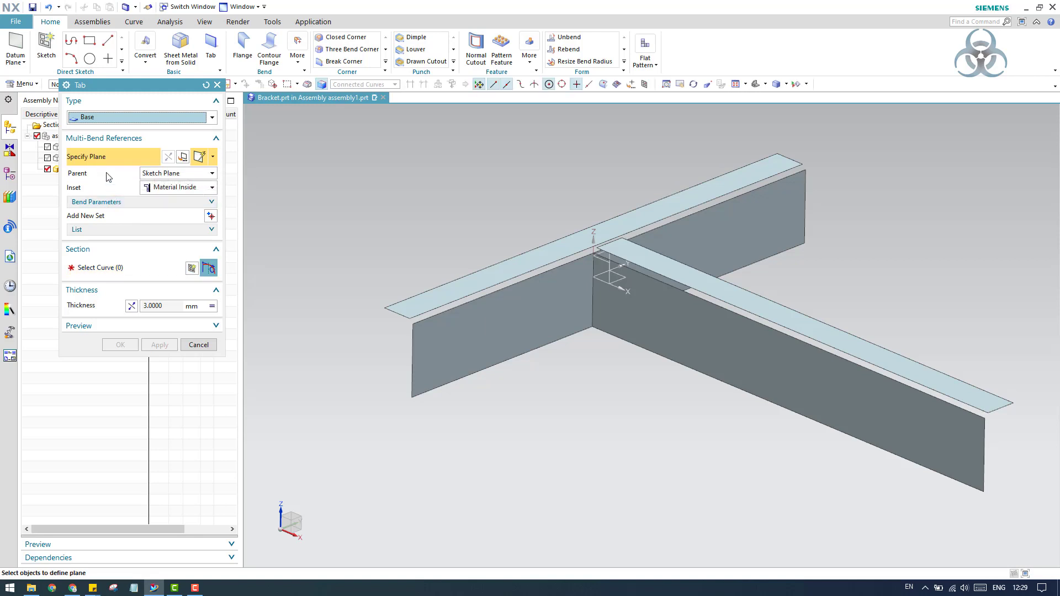
click(539, 313)
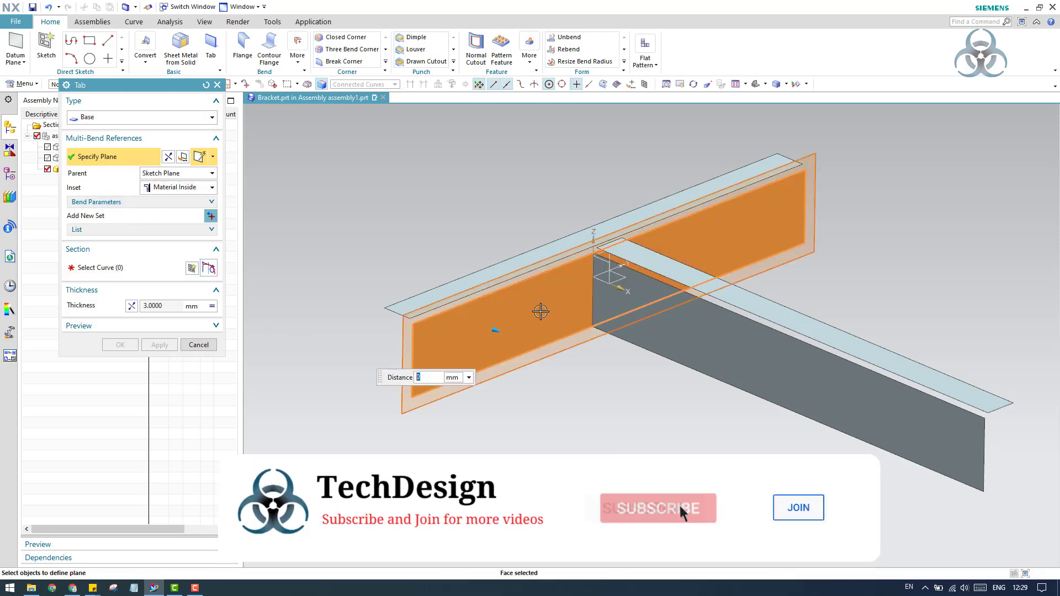
scroll(533, 305, up, 2)
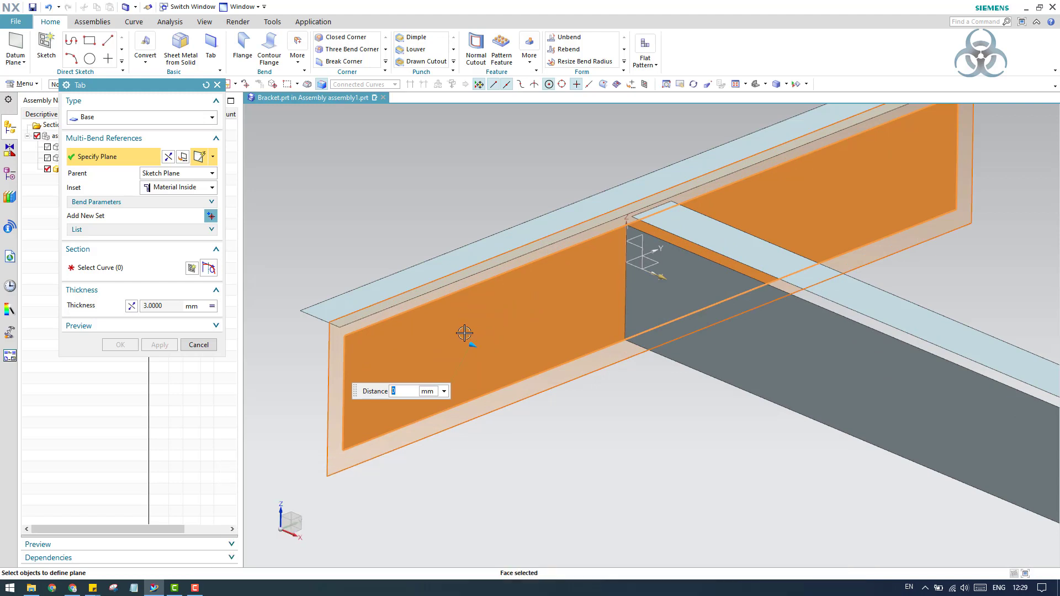
- Add a second multi-bend reference on the branch tube's linked side face, with Sketch Plane as parent and Material Inside inset
click(211, 216)
click(779, 372)
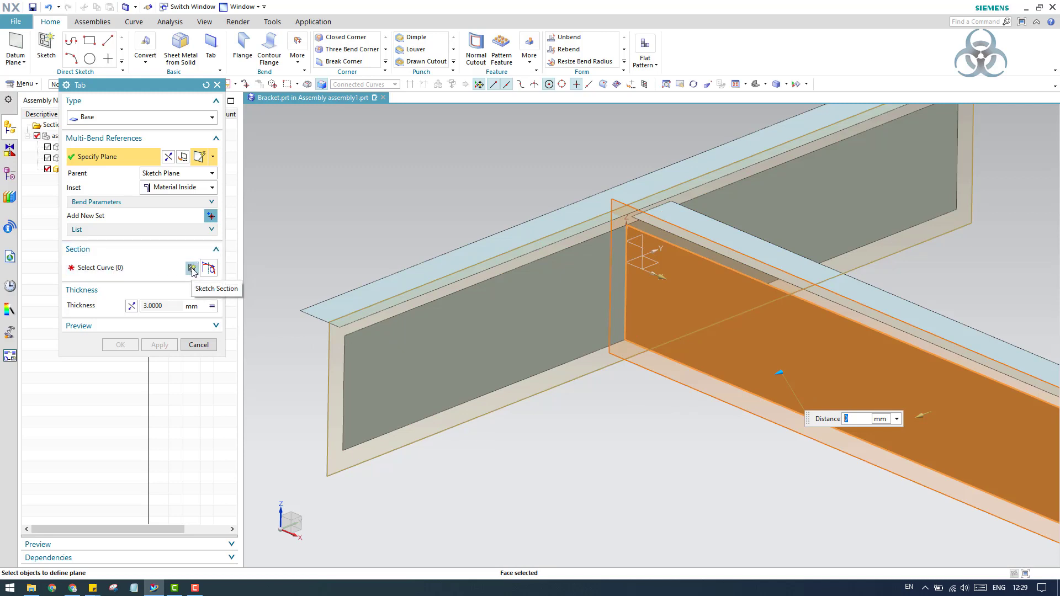
click(173, 174)
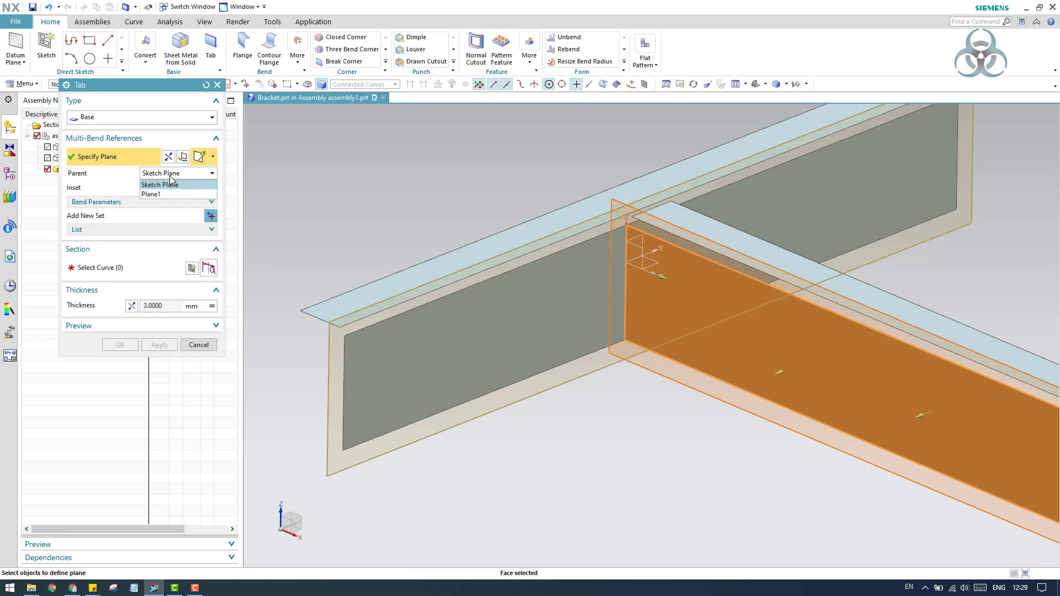
click(171, 178)
click(172, 189)
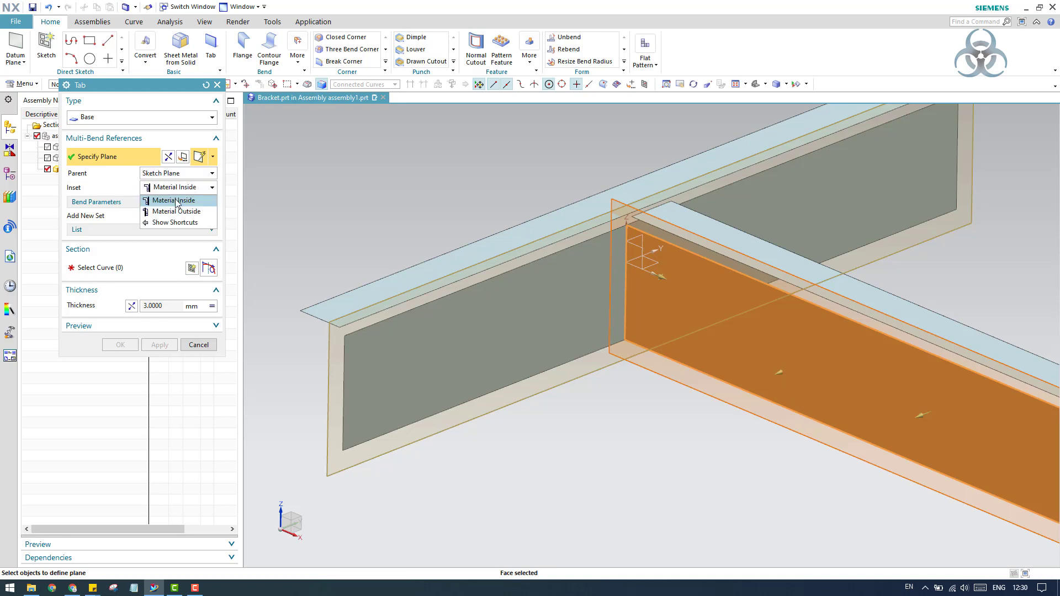
click(160, 200)
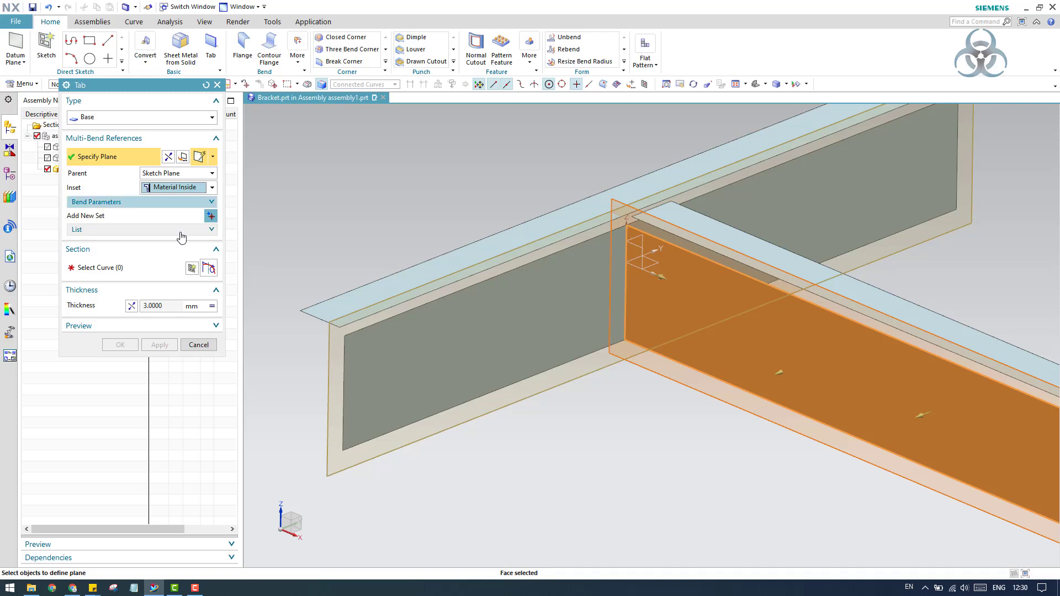
- Start the Tab's section sketch using the New Plane method on the main tube's linked top face and reverse the plane direction
click(193, 269)
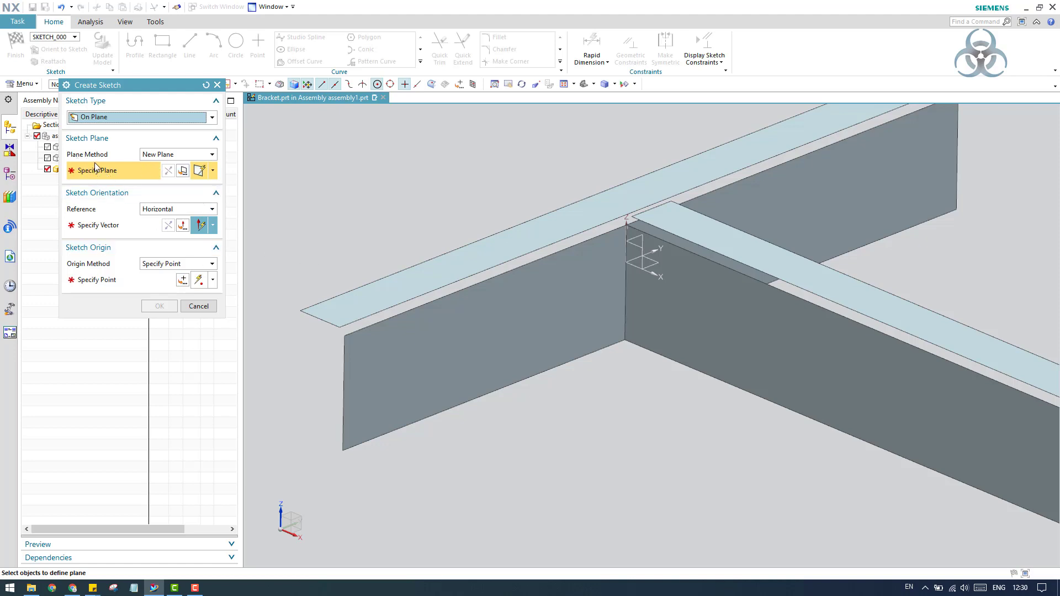
click(159, 156)
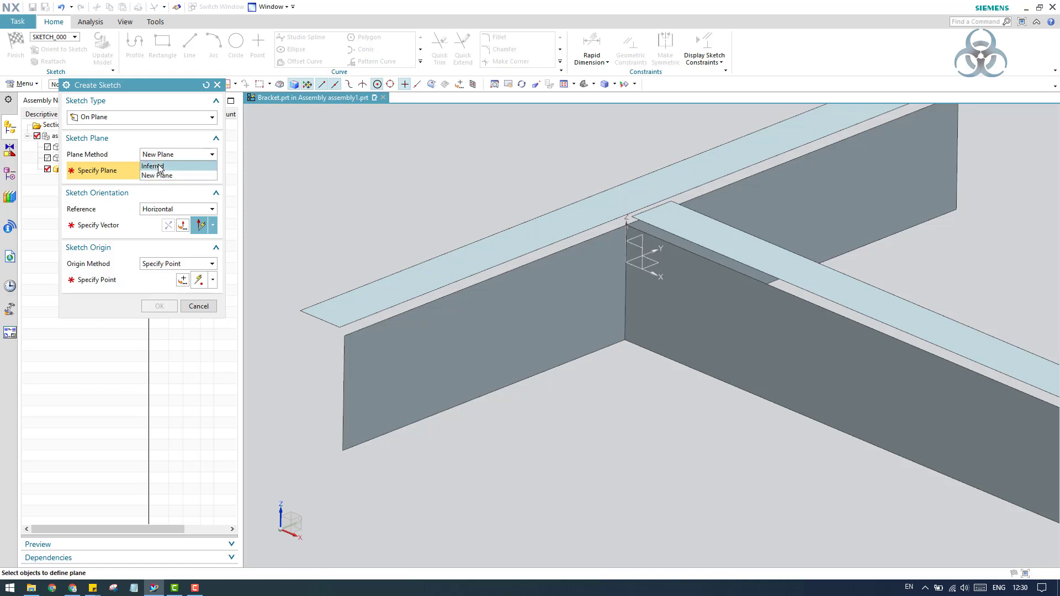
click(159, 176)
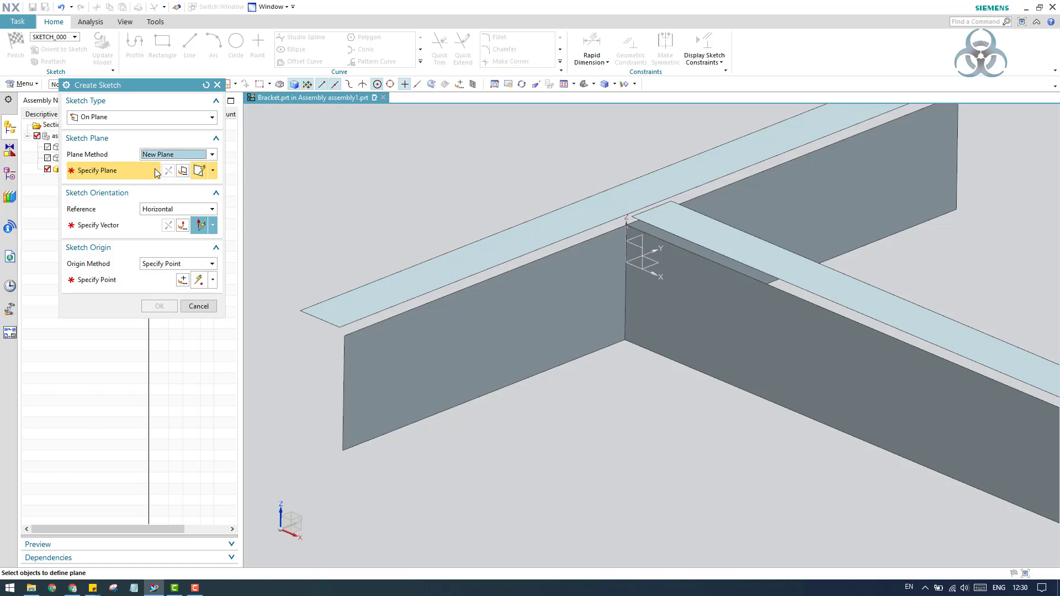
click(480, 256)
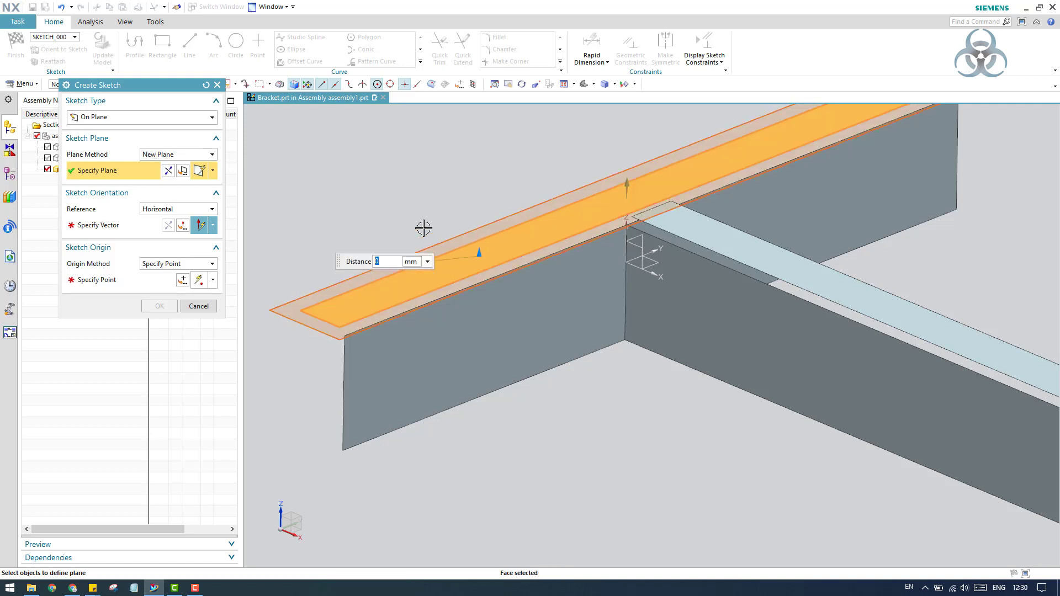
scroll(589, 156, up, 2)
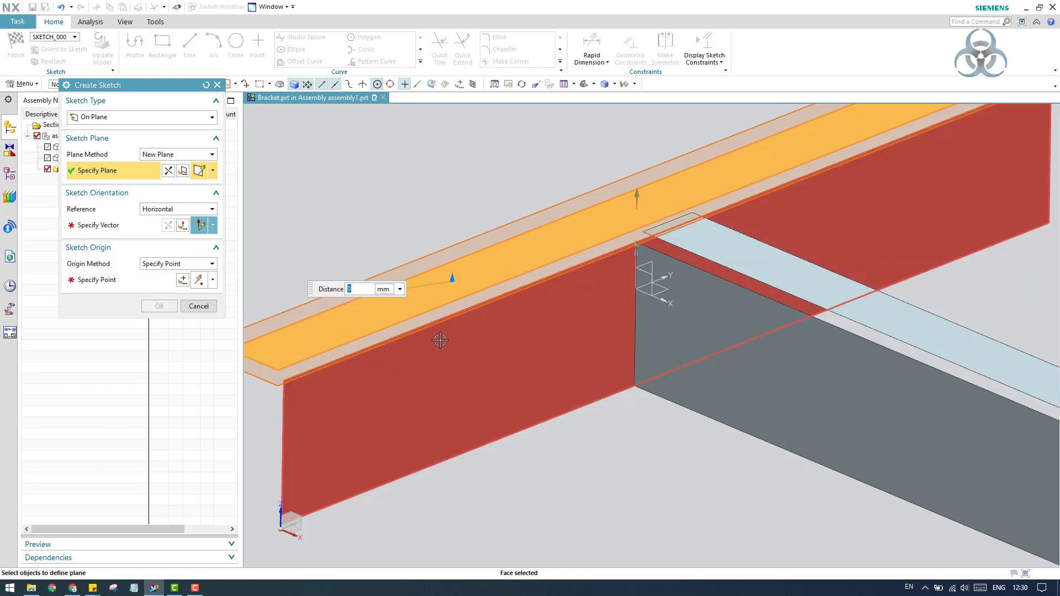
click(169, 172)
- Orient the sketch horizontally along the X axis, place its origin at the corner endpoint where the tubes meet, and create the sketch
click(123, 227)
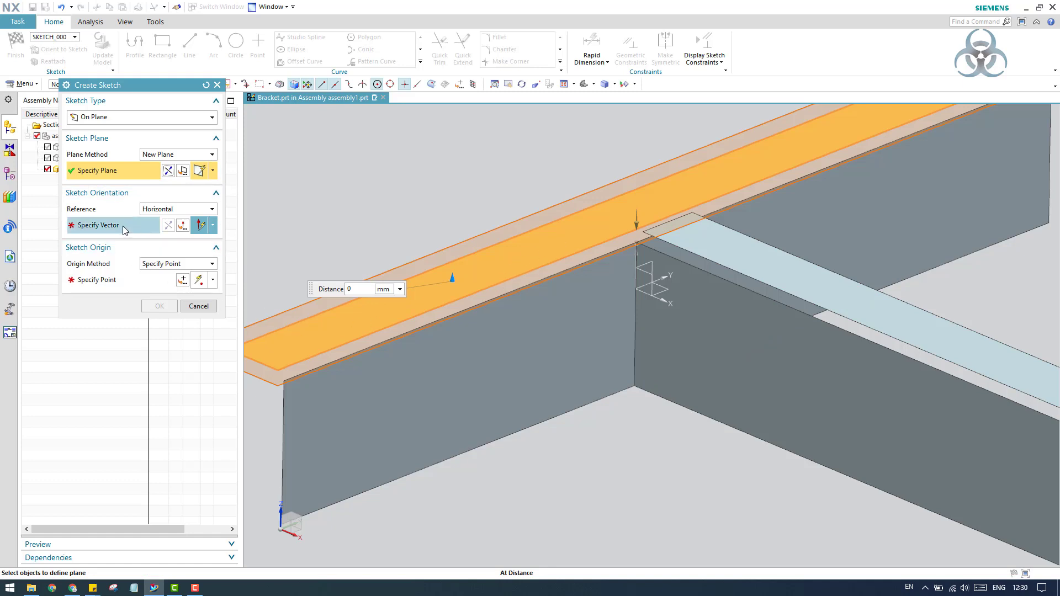
click(122, 225)
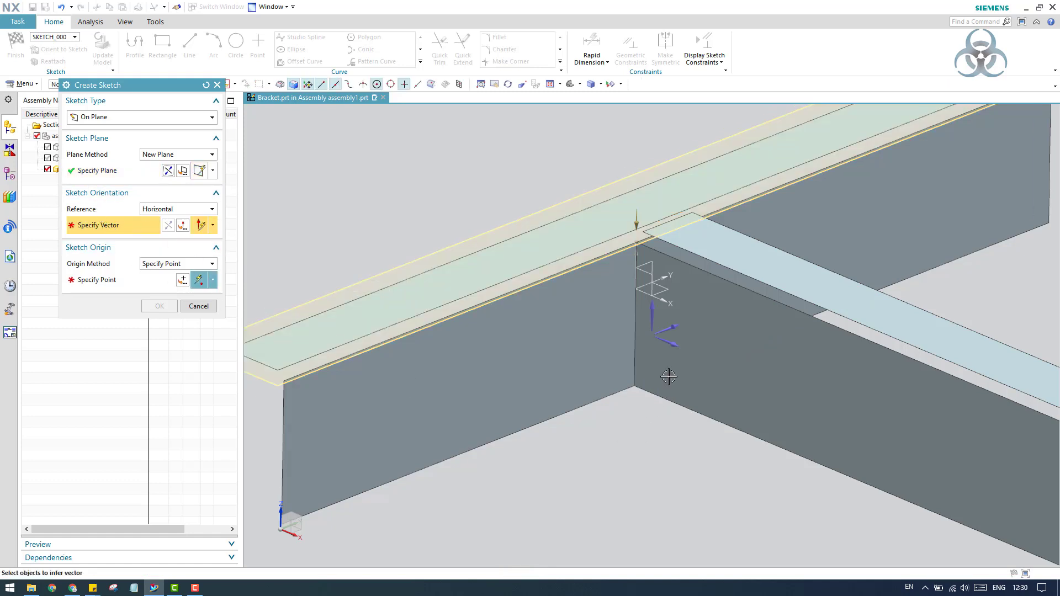
click(672, 346)
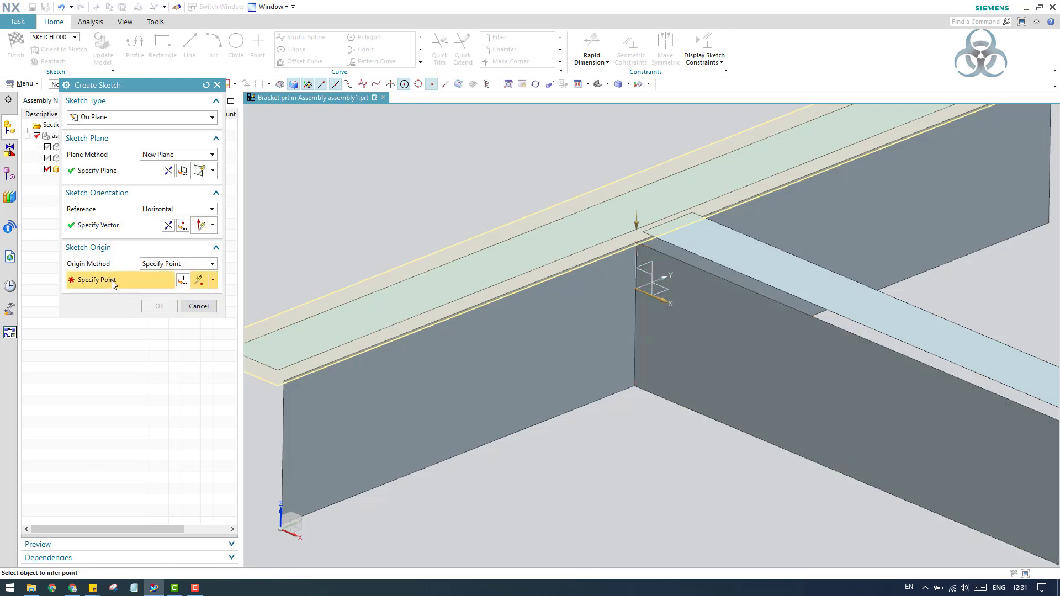
scroll(638, 241, up, 3)
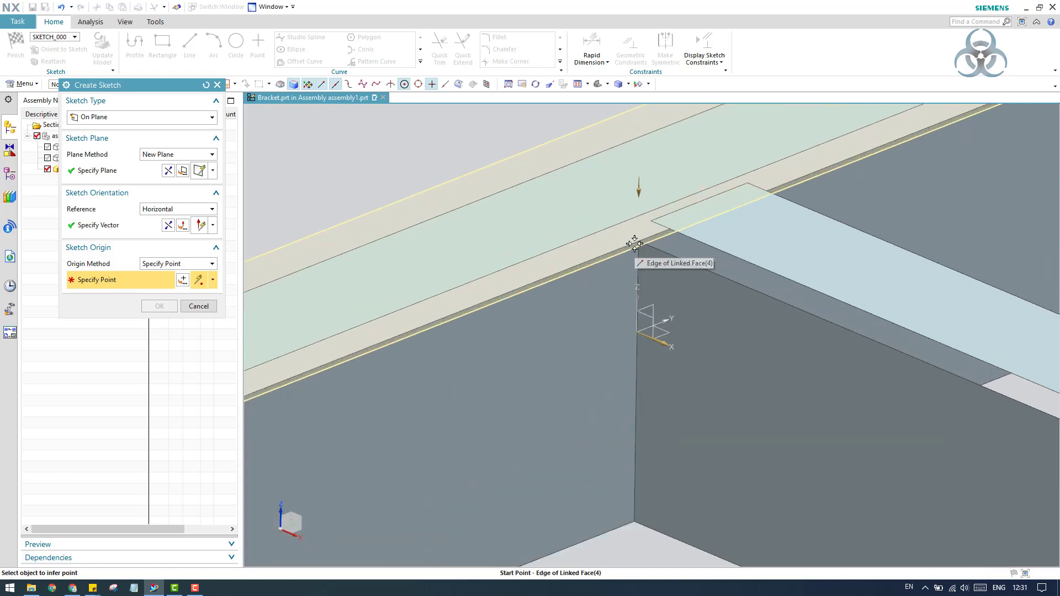
click(644, 239)
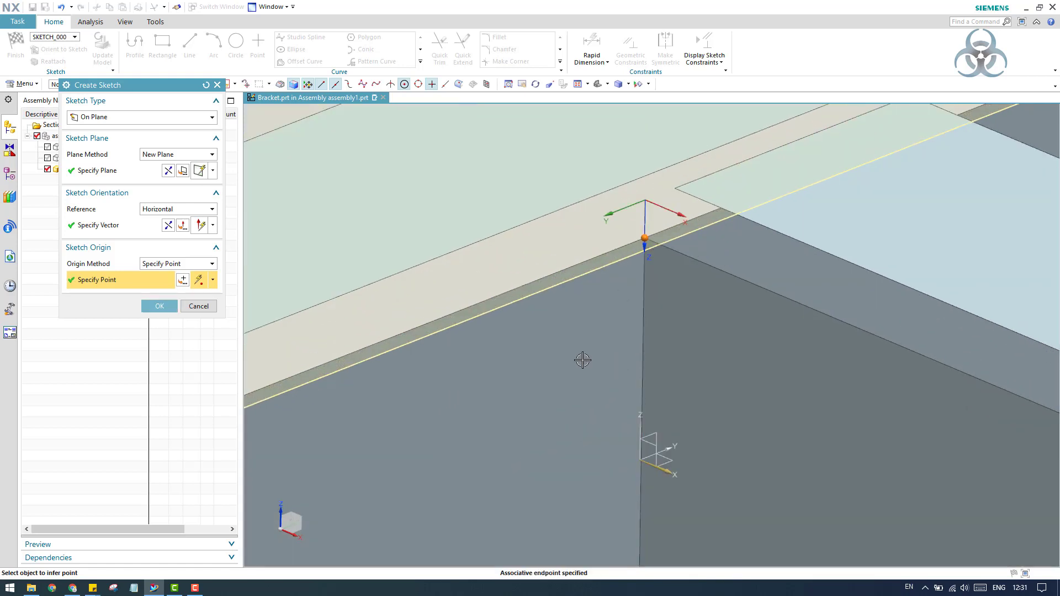
click(159, 306)
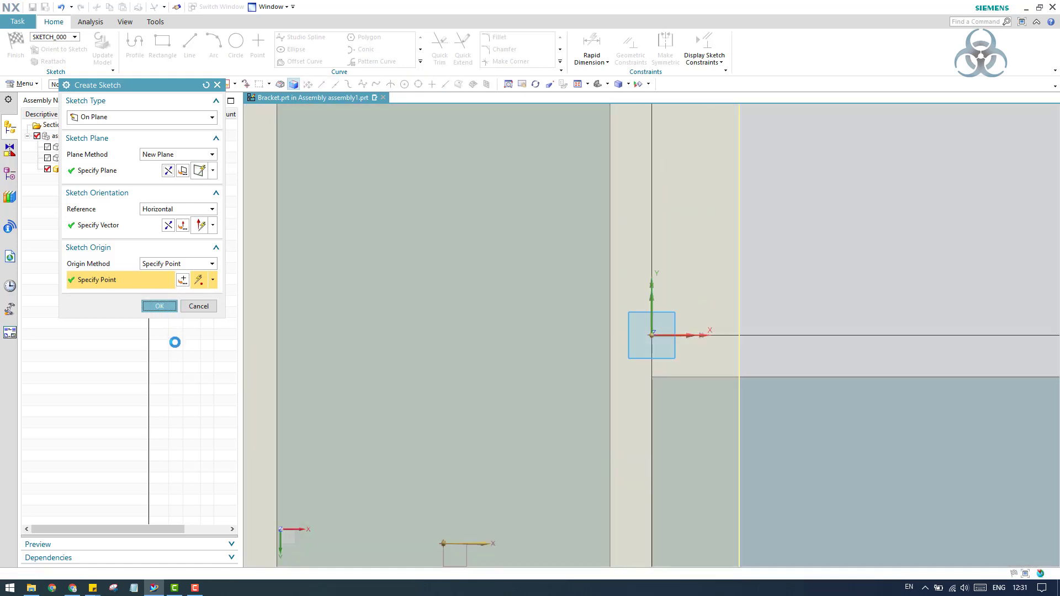
- Sketch a stepped profile from the main tube's face: about 27 mm horizontally, down to the branch tube, along it, and about 28 mm up
scroll(694, 386, down, 5)
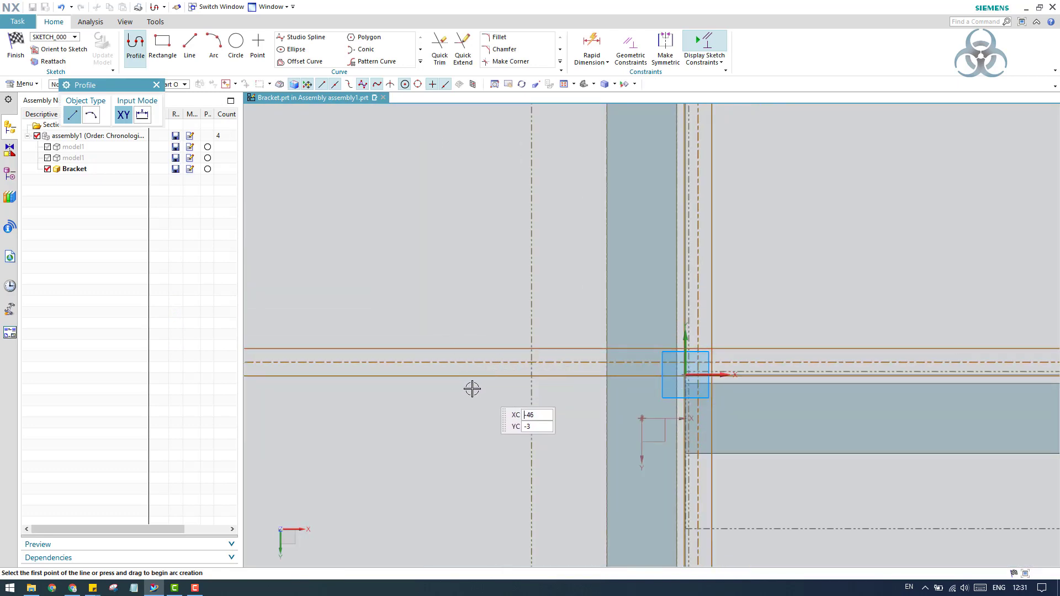
scroll(440, 382, down, 2)
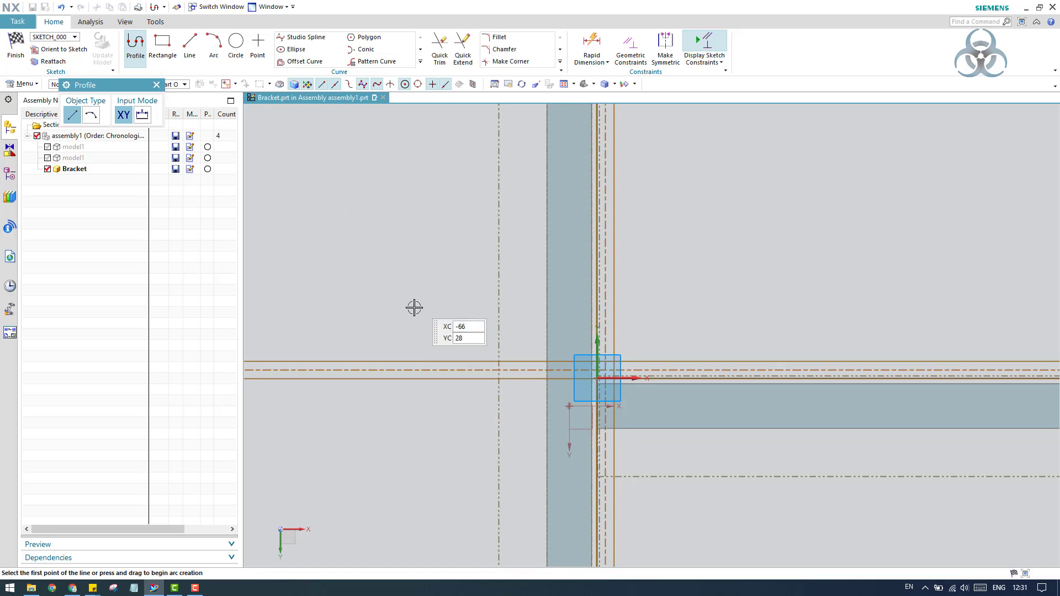
scroll(418, 324, down, 2)
scroll(521, 286, up, 3)
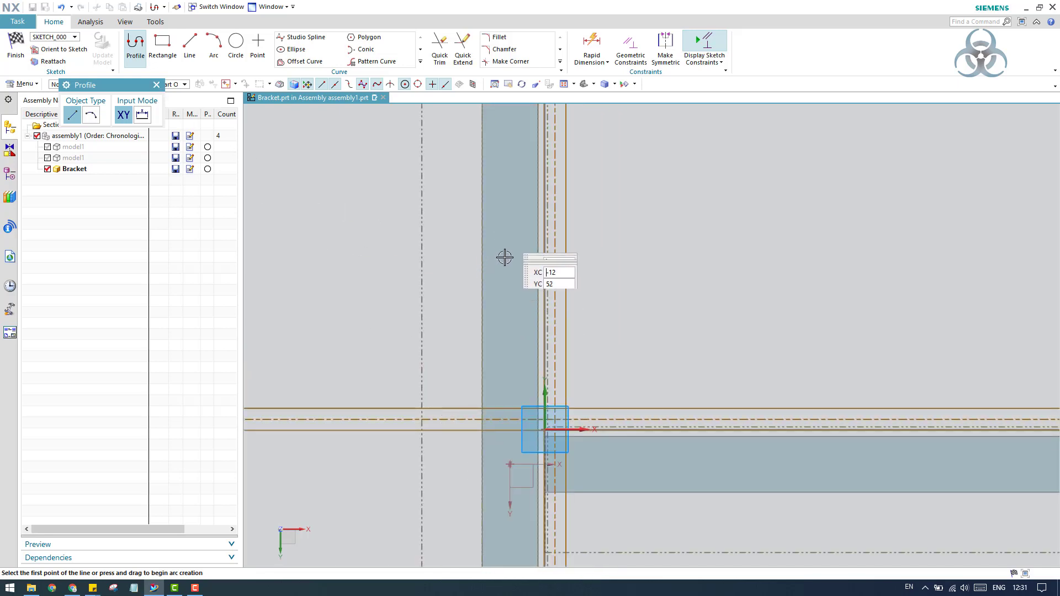
scroll(512, 376, down, 2)
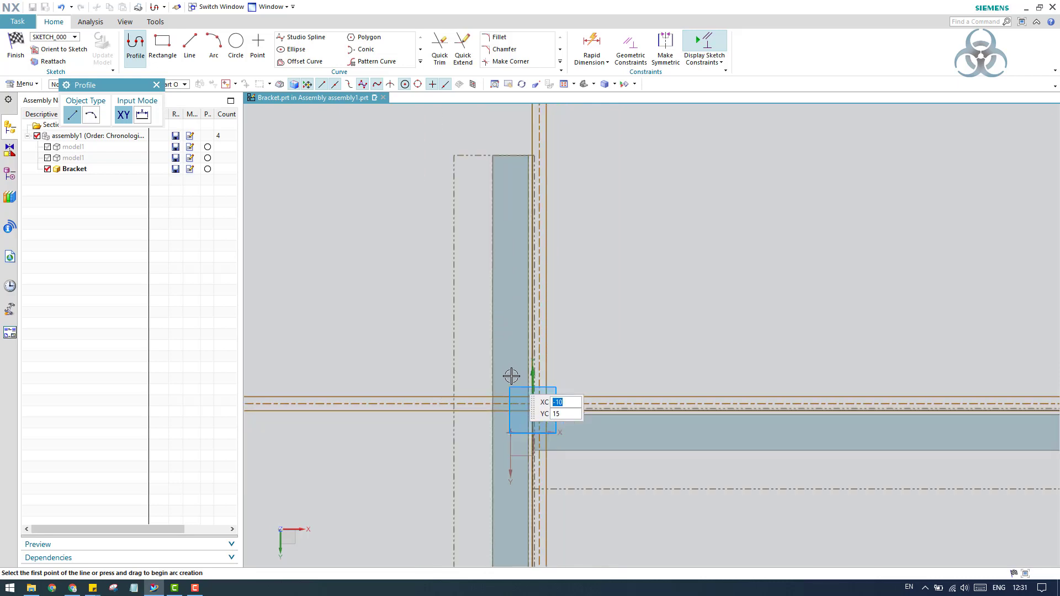
scroll(511, 376, up, 2)
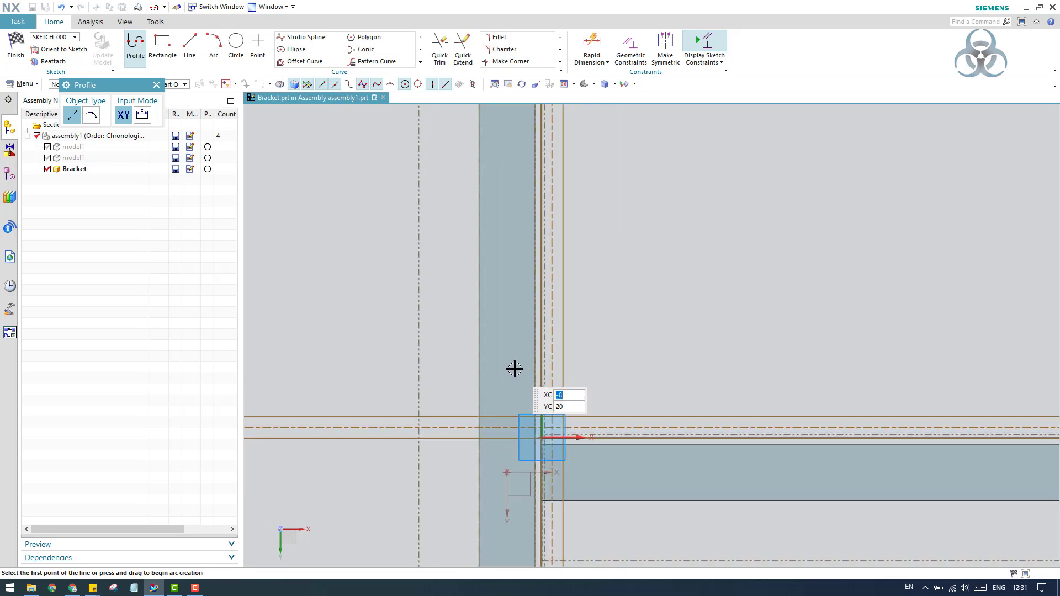
scroll(511, 363, up, 1)
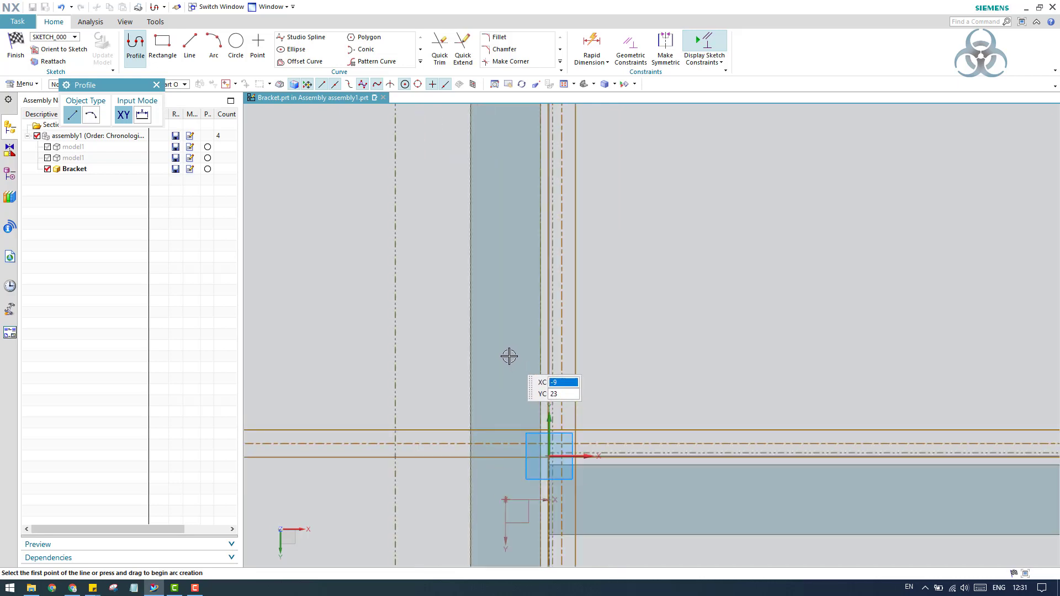
click(509, 356)
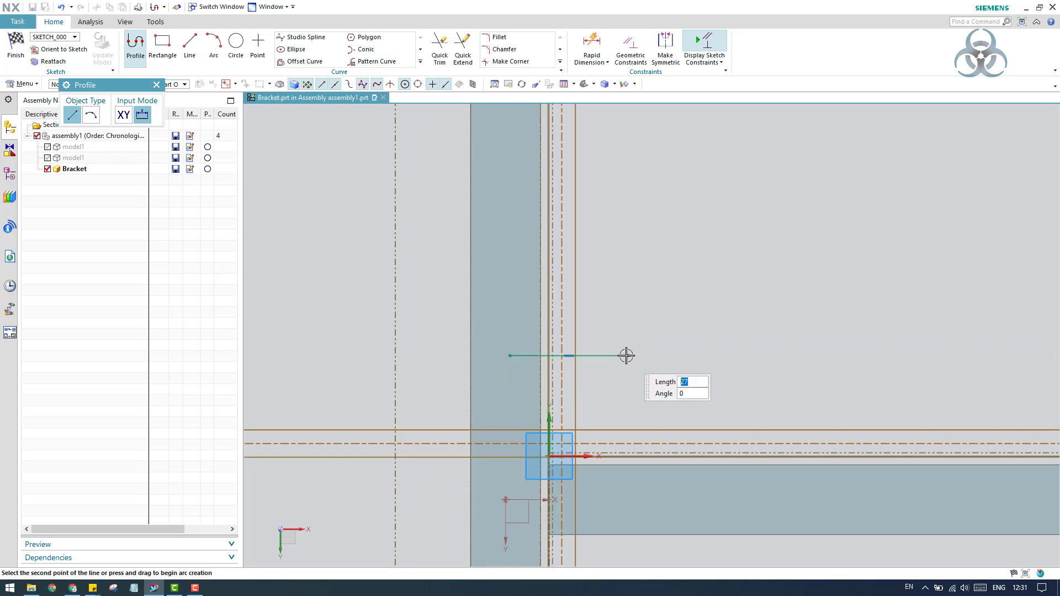
click(627, 356)
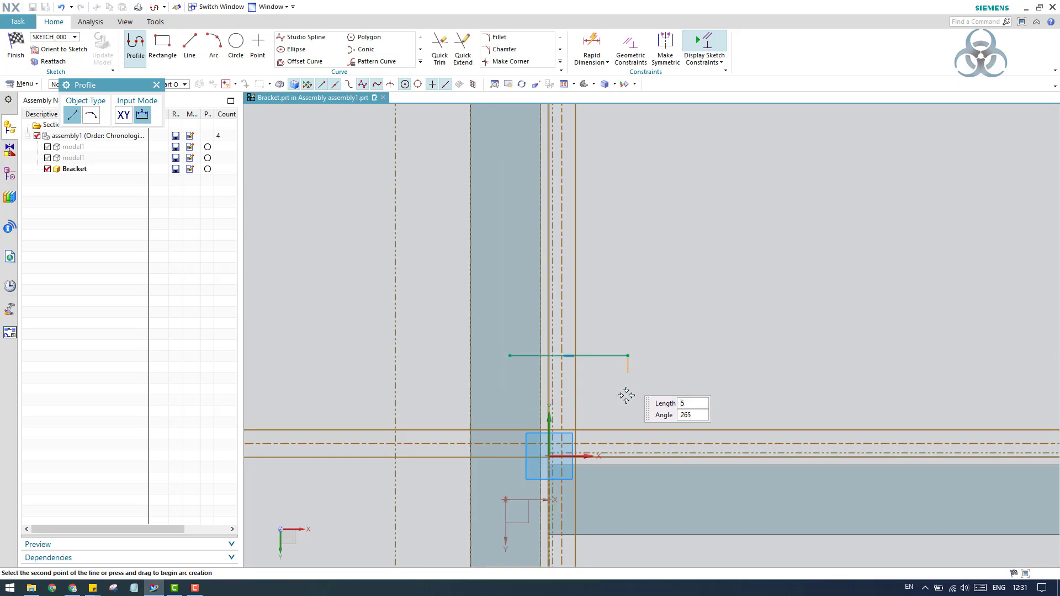
click(628, 495)
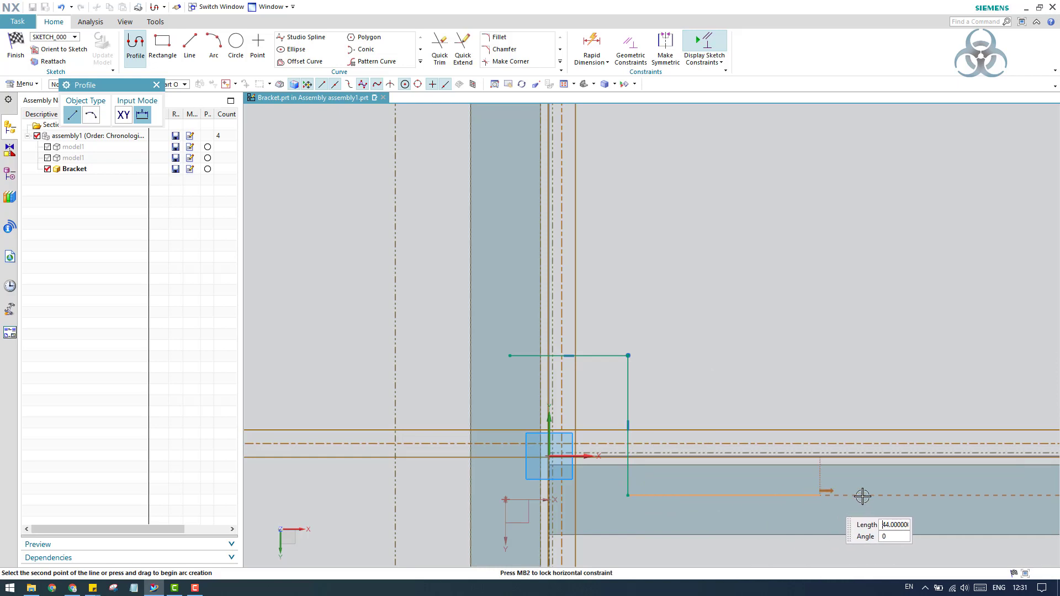
click(938, 495)
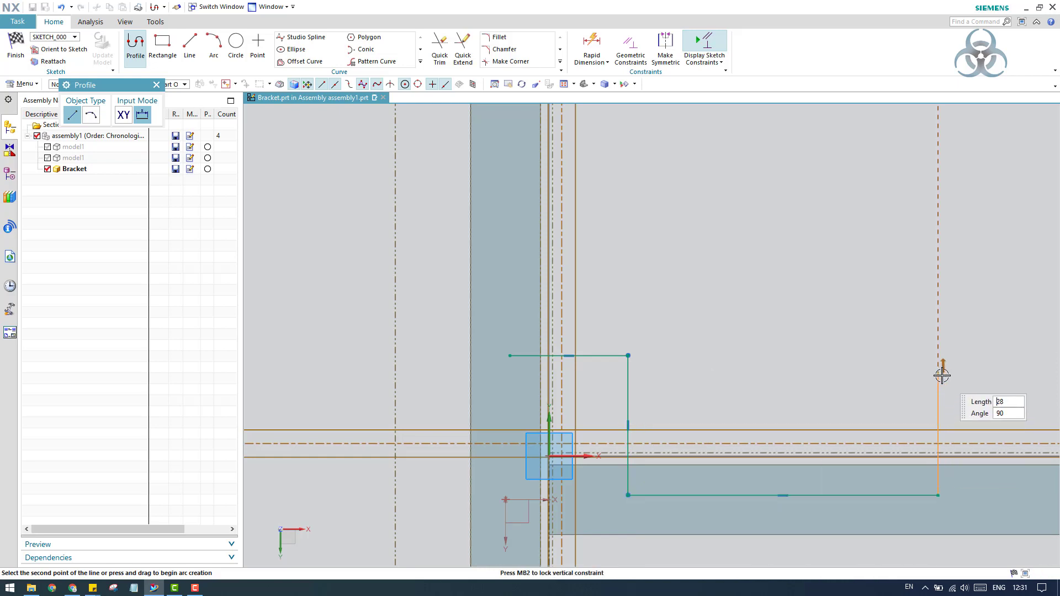
click(939, 373)
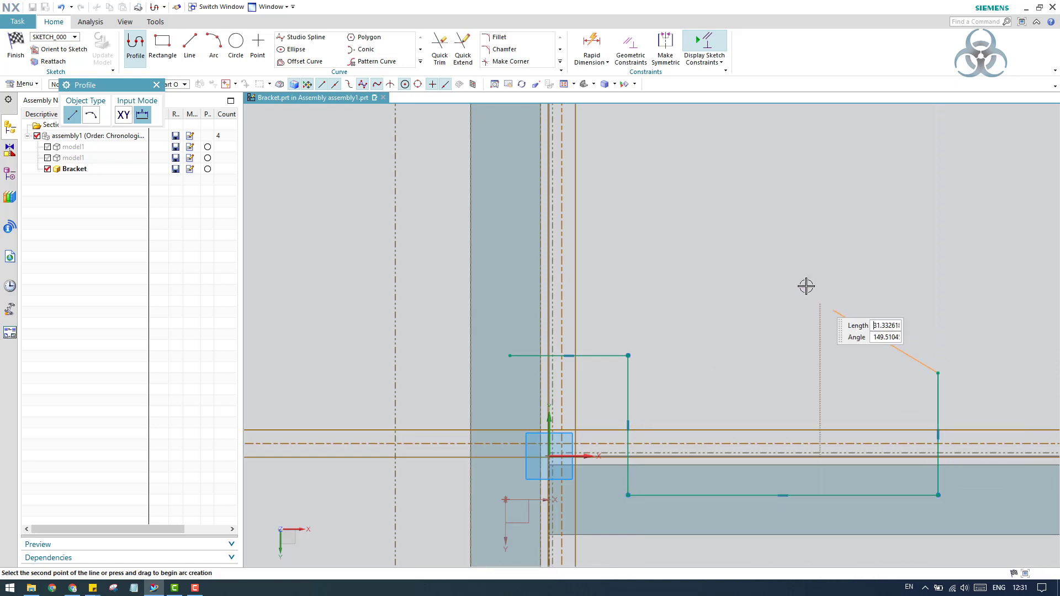
- Close the profile with a diagonal, a horizontal line back over the main tube, and a vertical line about 52 mm long to the start
click(683, 131)
scroll(699, 280, down, 3)
scroll(607, 204, up, 3)
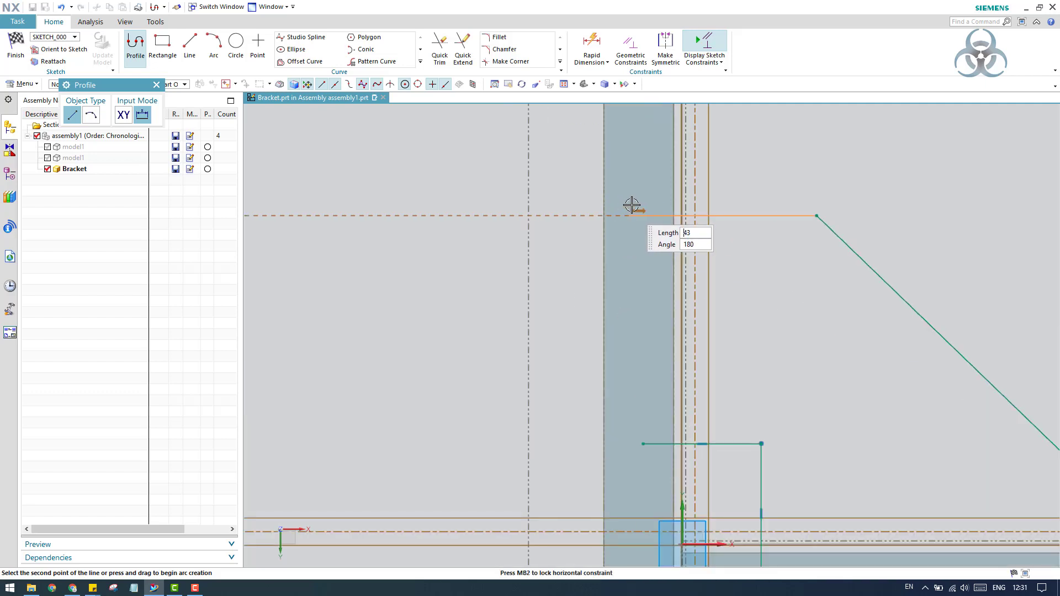
click(644, 215)
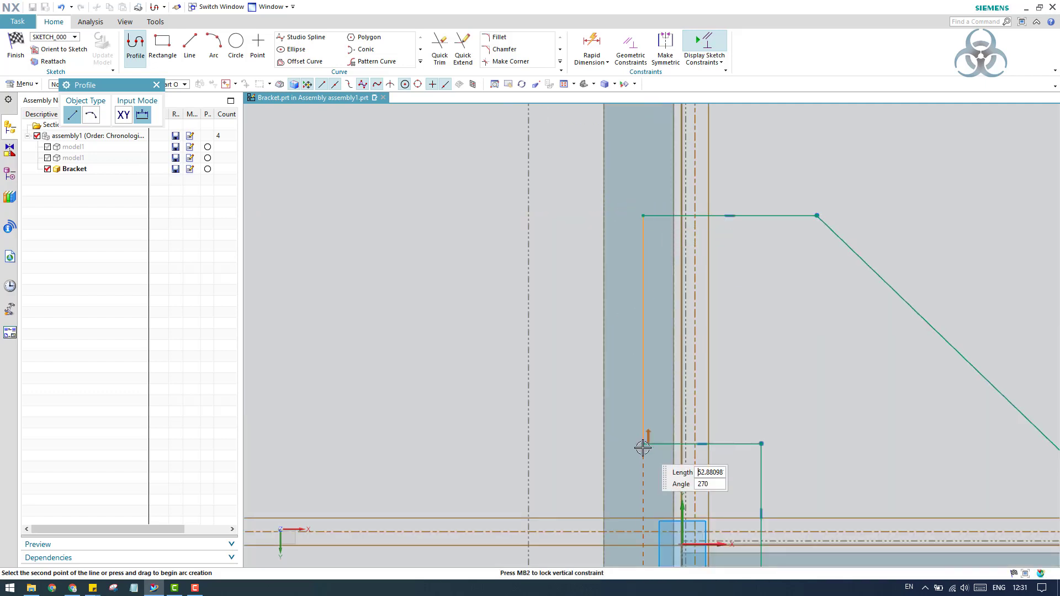
click(644, 443)
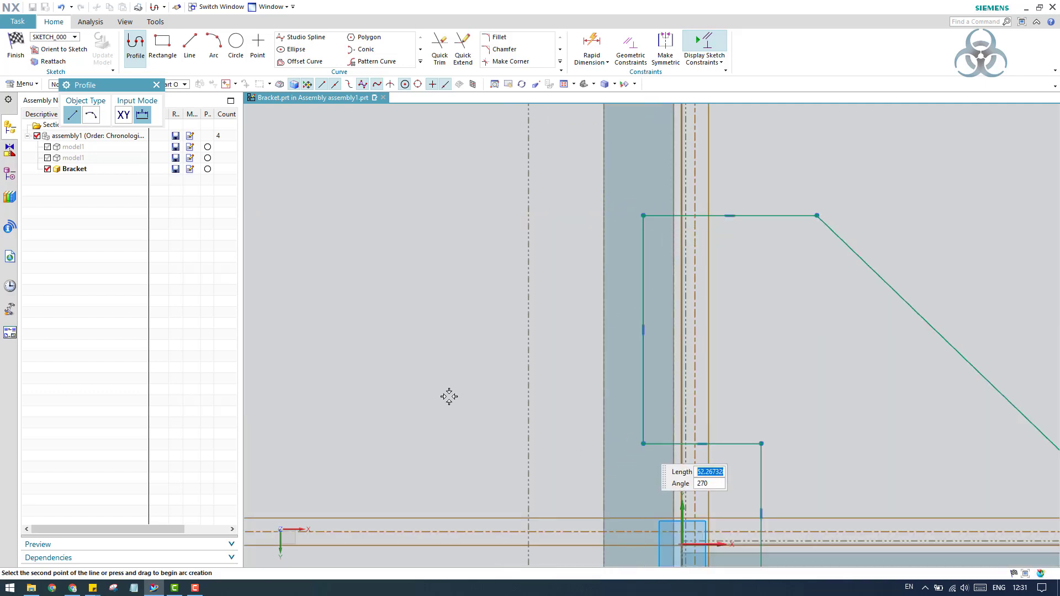
click(157, 85)
scroll(388, 271, down, 2)
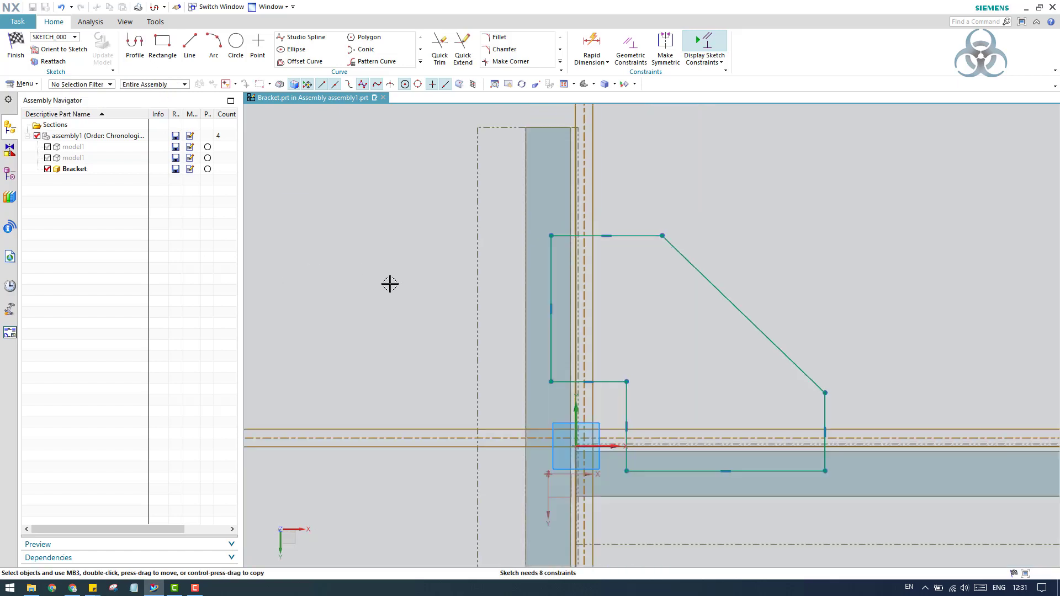
- Apply Equal Length constraints pairing the edges along the two tubes, the two inner notch edges, and the two edges adjoining the diagonal
key(c)
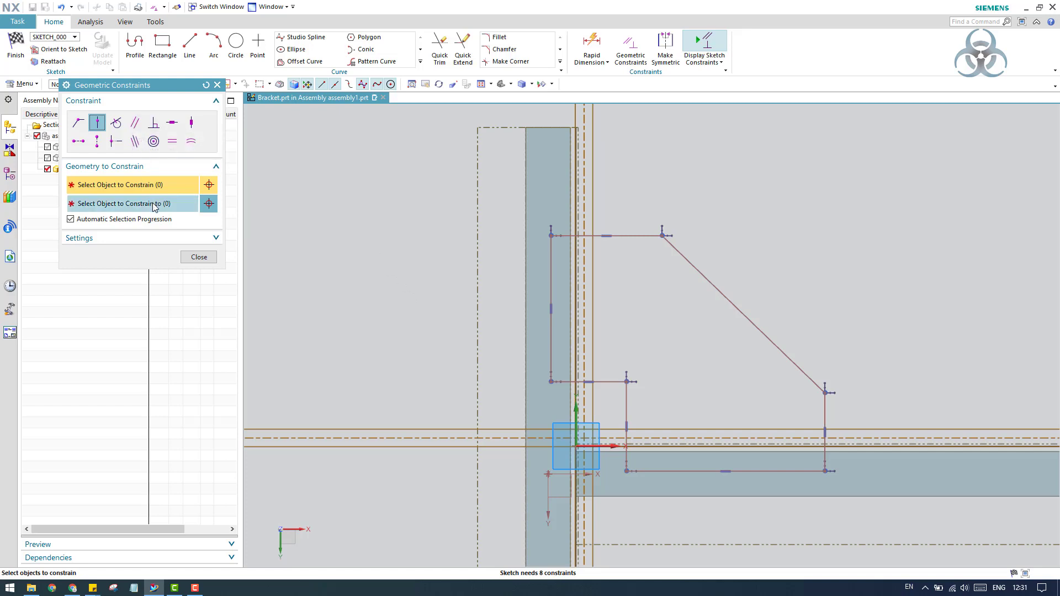
click(172, 141)
scroll(570, 355, up, 1)
scroll(569, 354, up, 2)
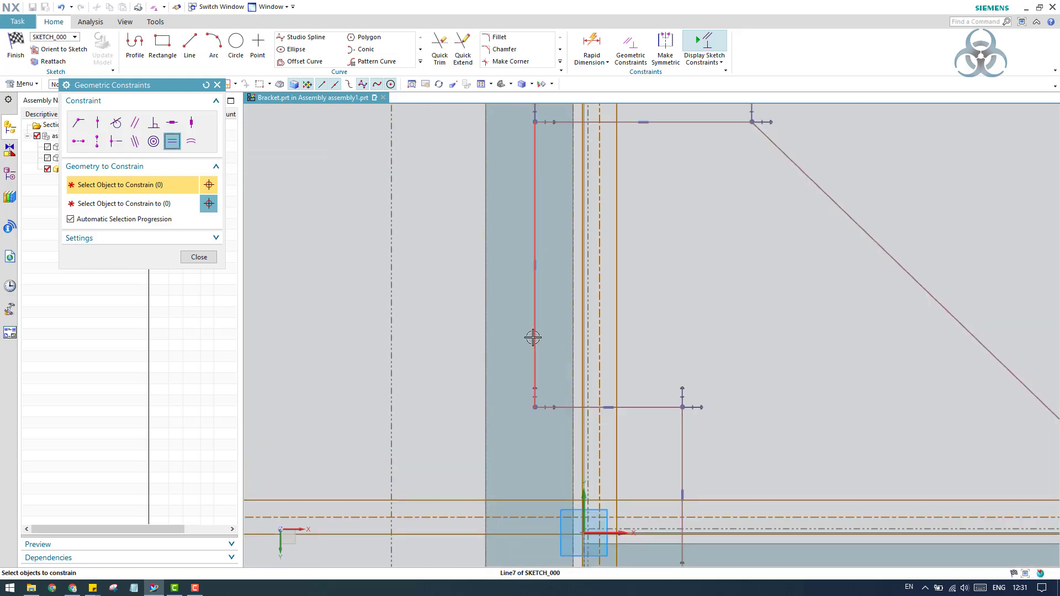
click(533, 338)
scroll(697, 343, down, 3)
click(753, 465)
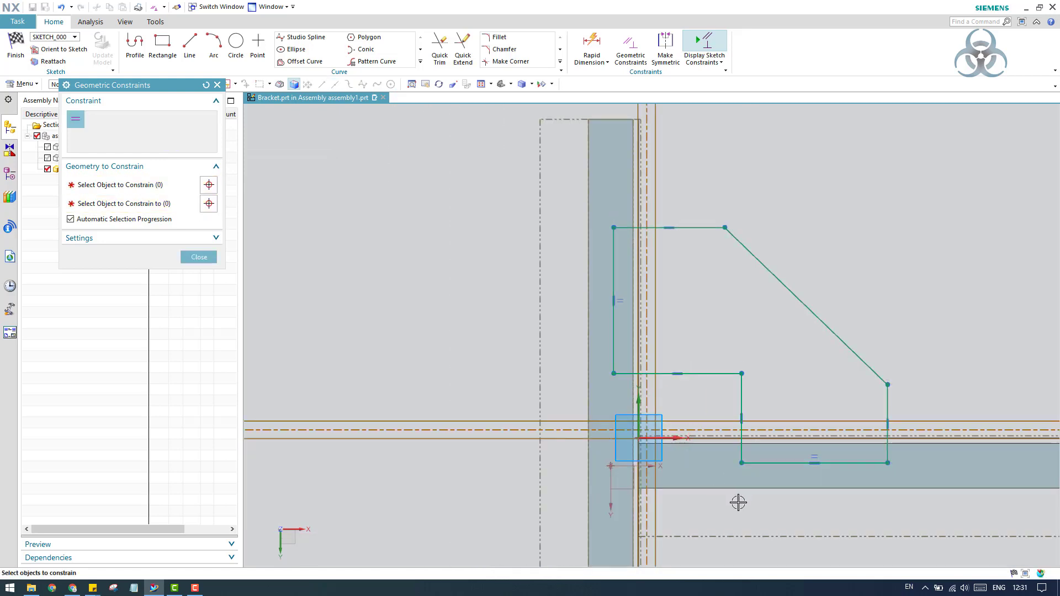
click(699, 375)
click(742, 400)
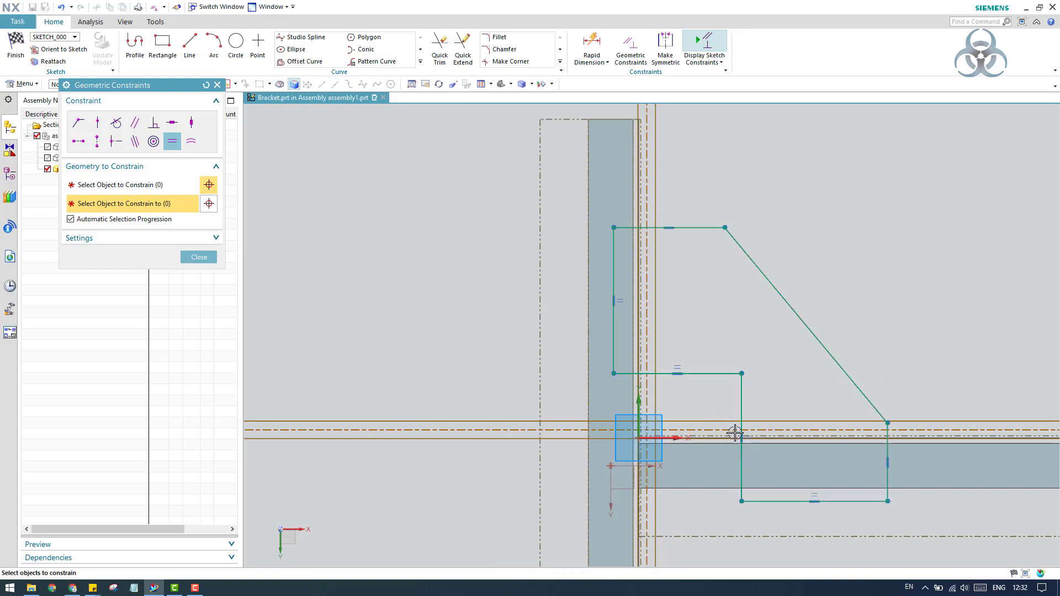
click(890, 476)
click(687, 228)
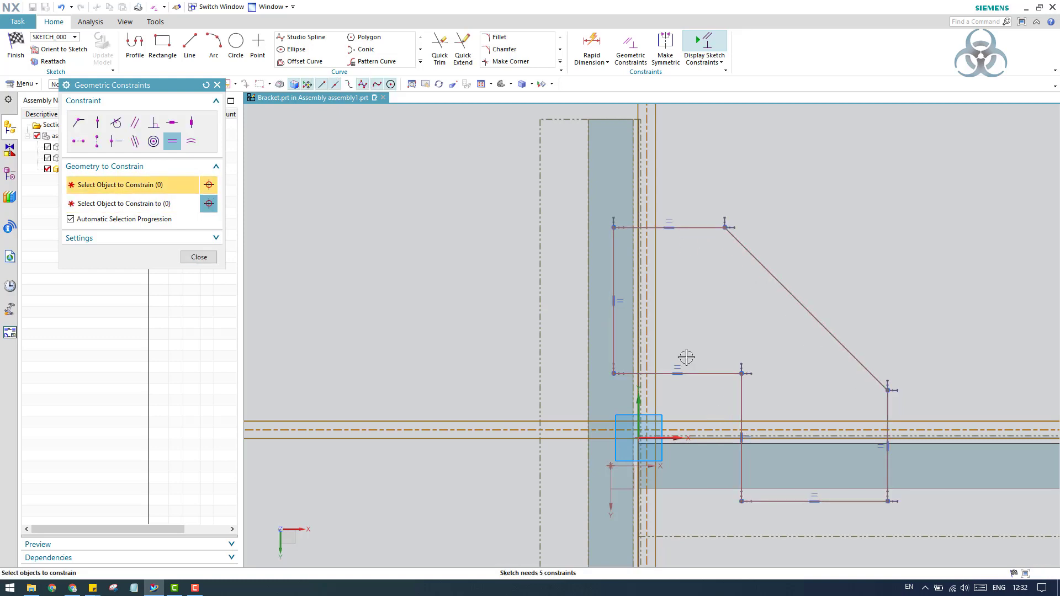
click(204, 257)
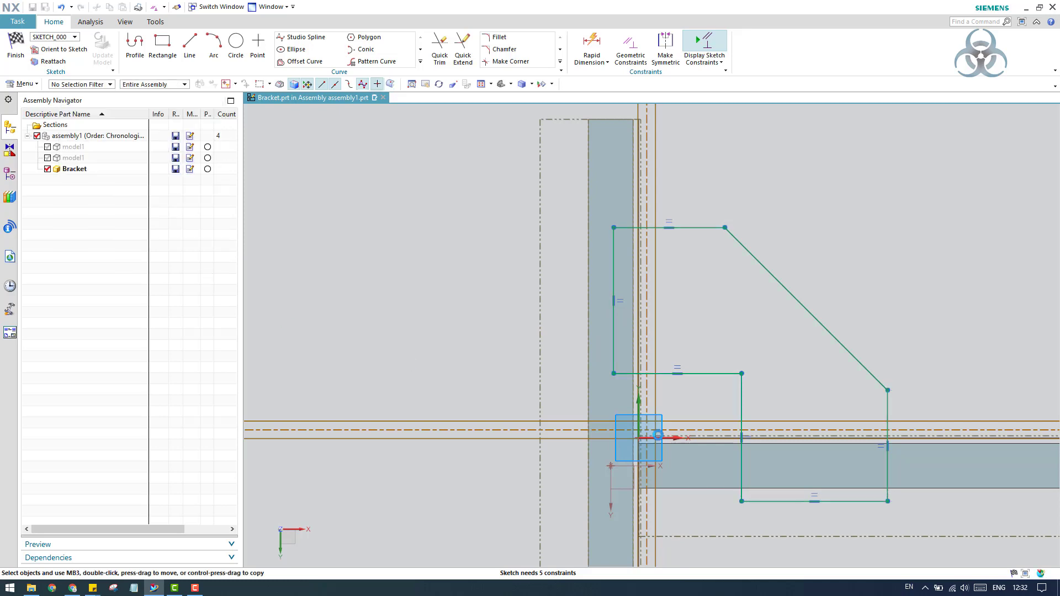
- Reshape the profile by moving the notch's lower corner onto the branch tube's face and its inner corner closer to the tube joint
scroll(748, 417, up, 2)
scroll(727, 348, up, 1)
scroll(728, 331, down, 2)
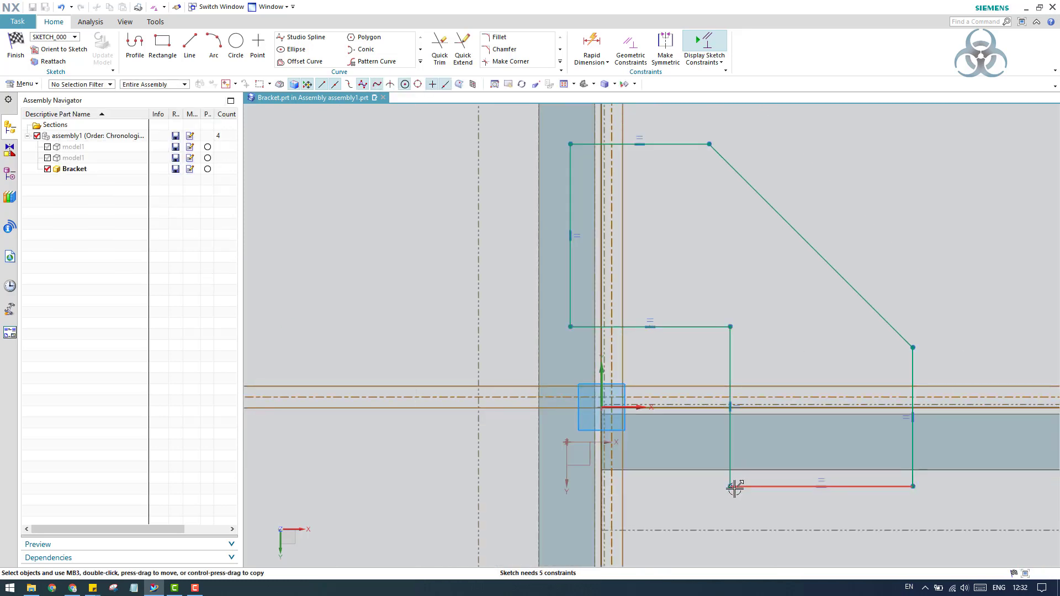
drag(731, 486, 729, 450)
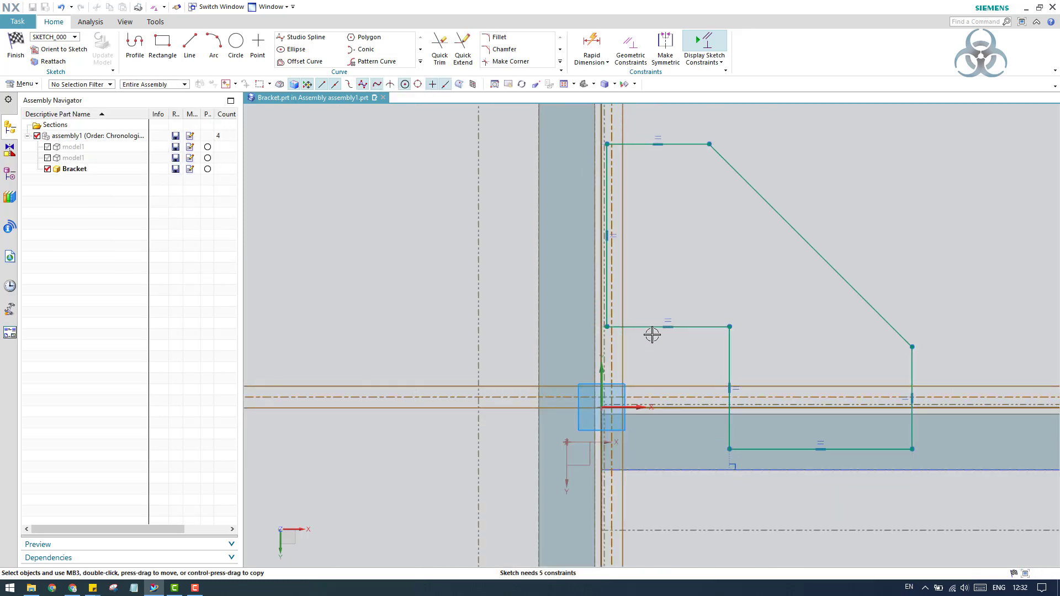
mouse_move(729, 323)
mouse_down()
mouse_move(674, 326)
mouse_move(689, 334)
mouse_move(685, 347)
mouse_up()
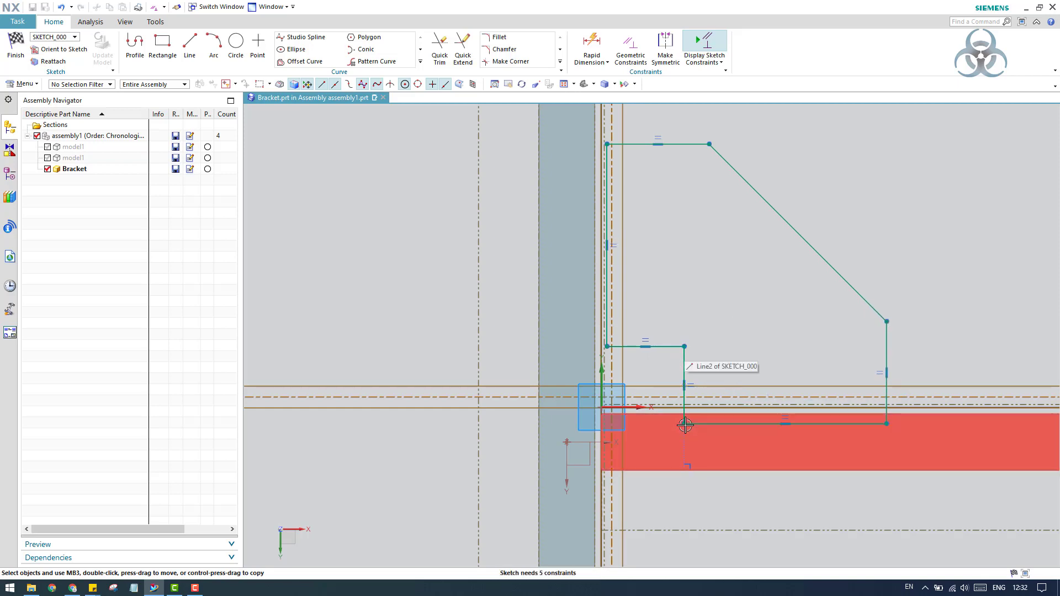
- Dimension the vertical edge of the inner notch to 25 mm
key(d)
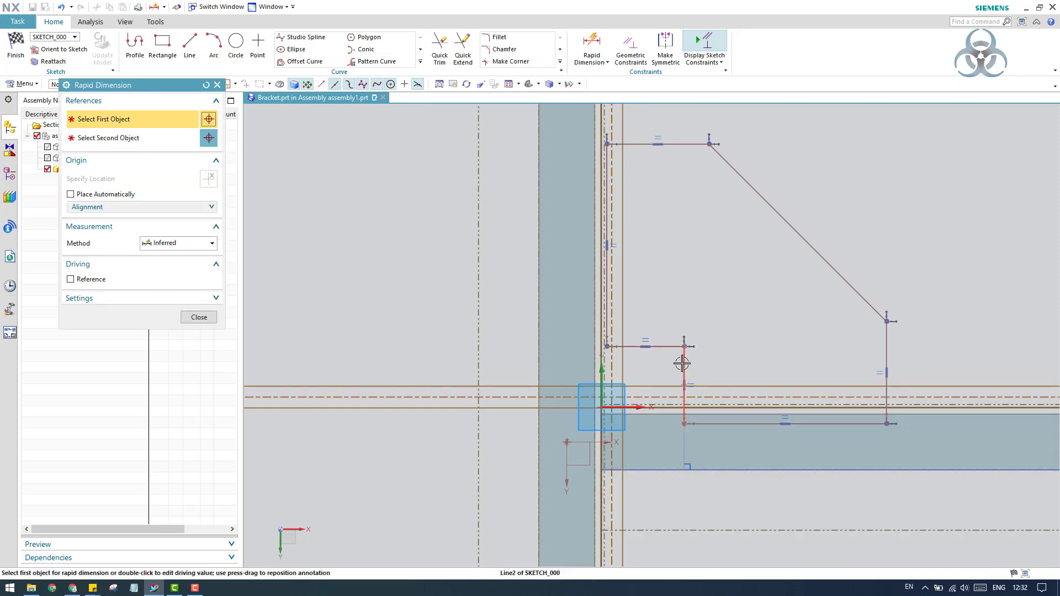
click(684, 364)
click(428, 361)
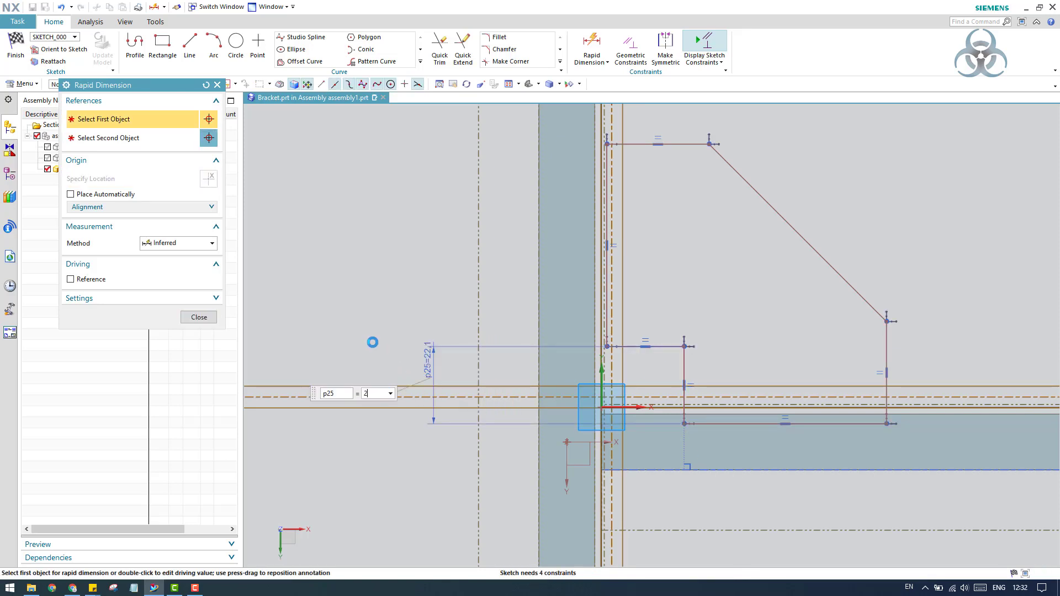
text(25)
key(Return)
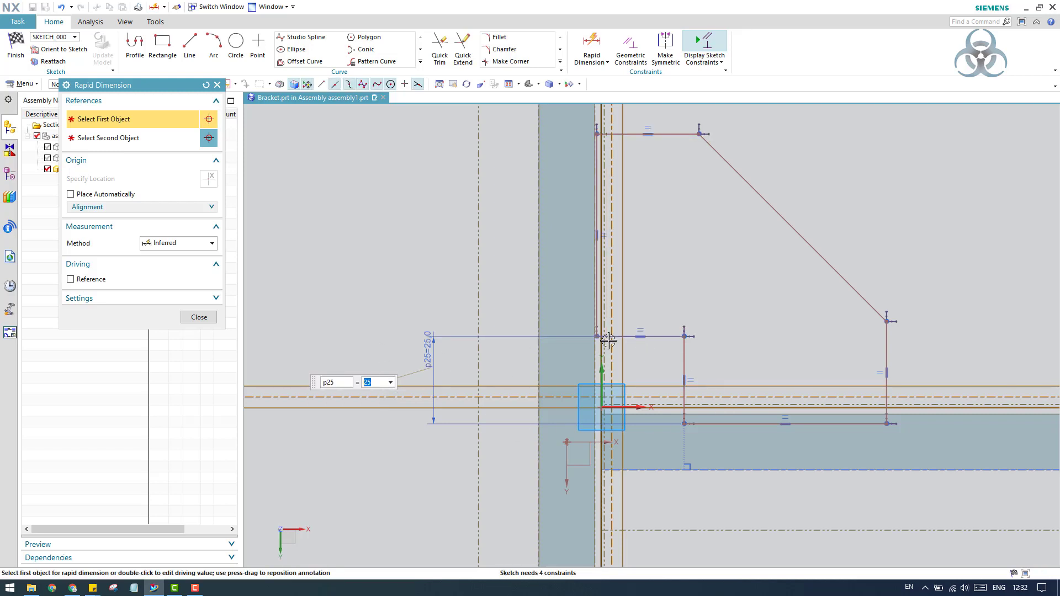
- Dimension the outer vertical edge between the diagonal and the branch tube to 35 mm, and end dimensioning
click(887, 352)
click(961, 374)
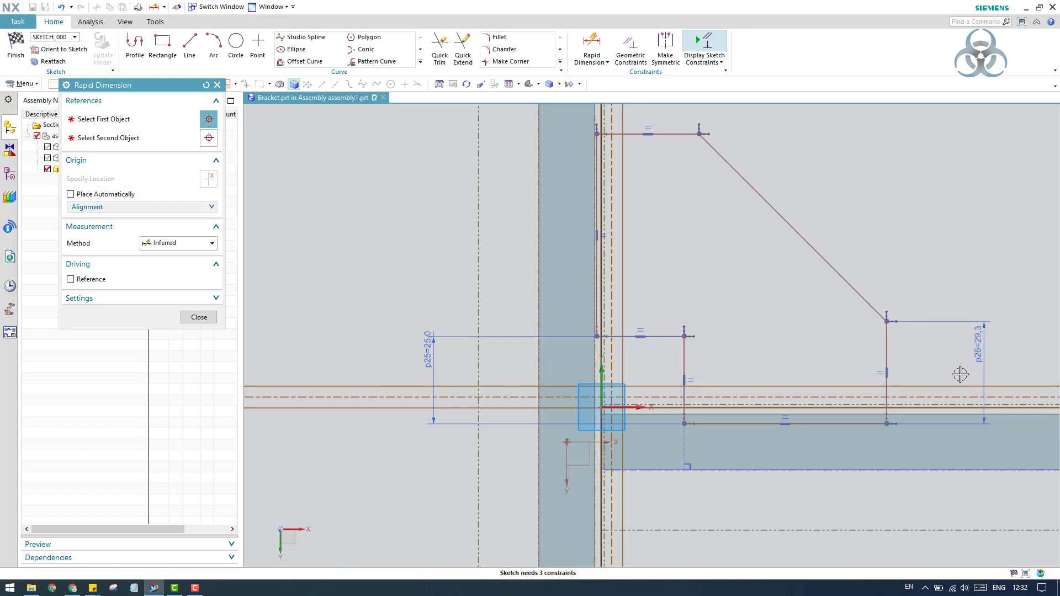
text(35)
key(Return)
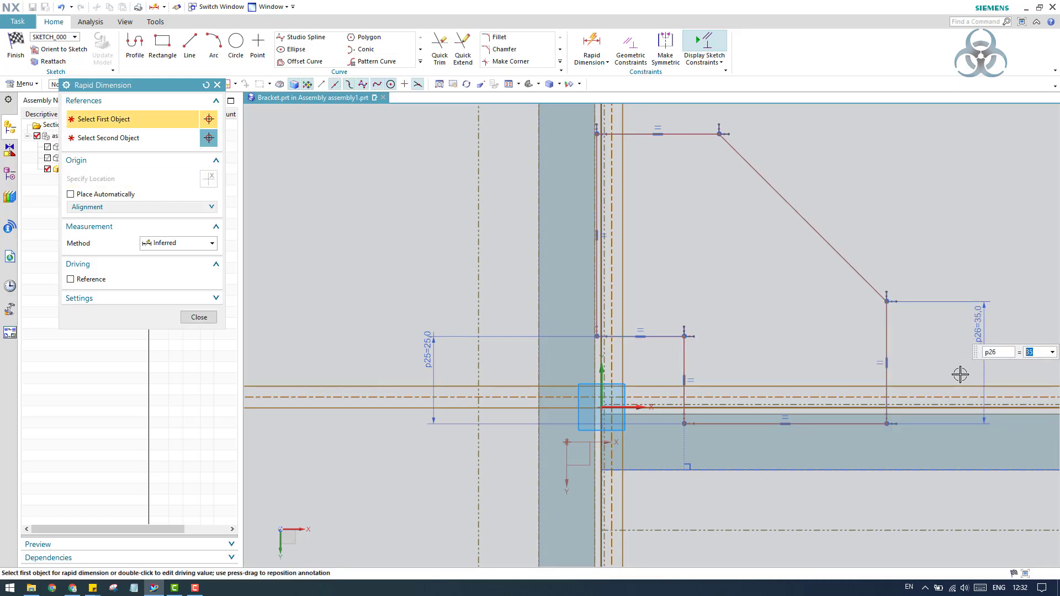
click(201, 317)
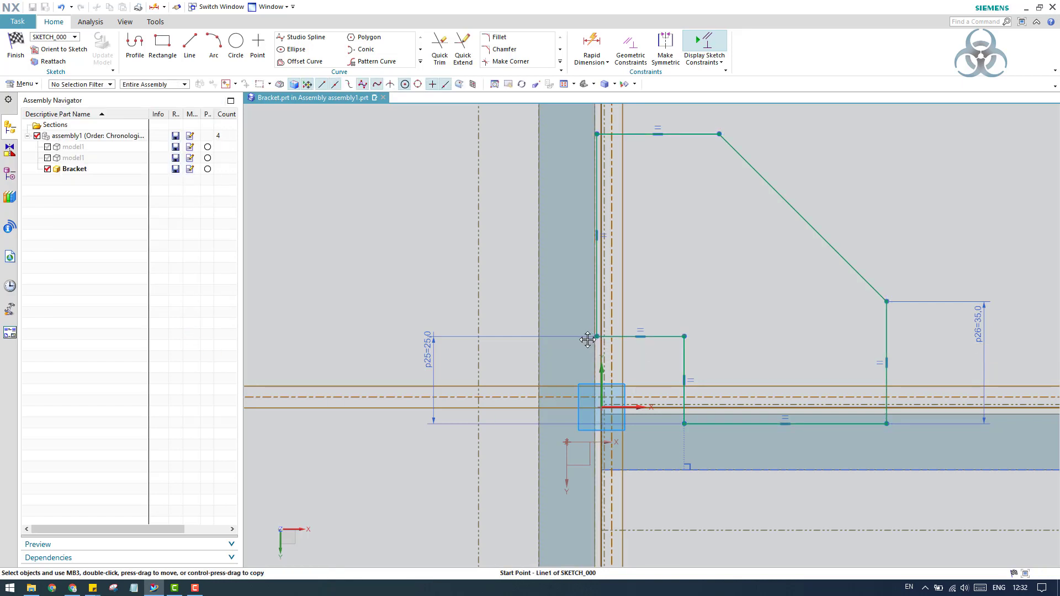
- Shift the profile's lower corner beside the main tube so that it lies over the main tube's face
drag(587, 339, 569, 349)
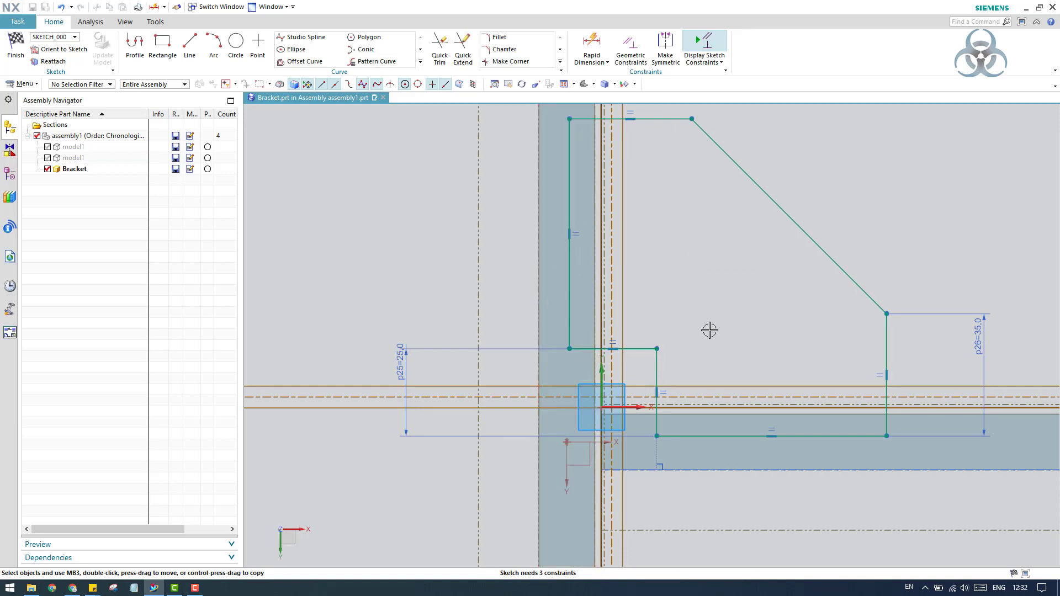
scroll(710, 330, up, 1)
scroll(716, 302, down, 1)
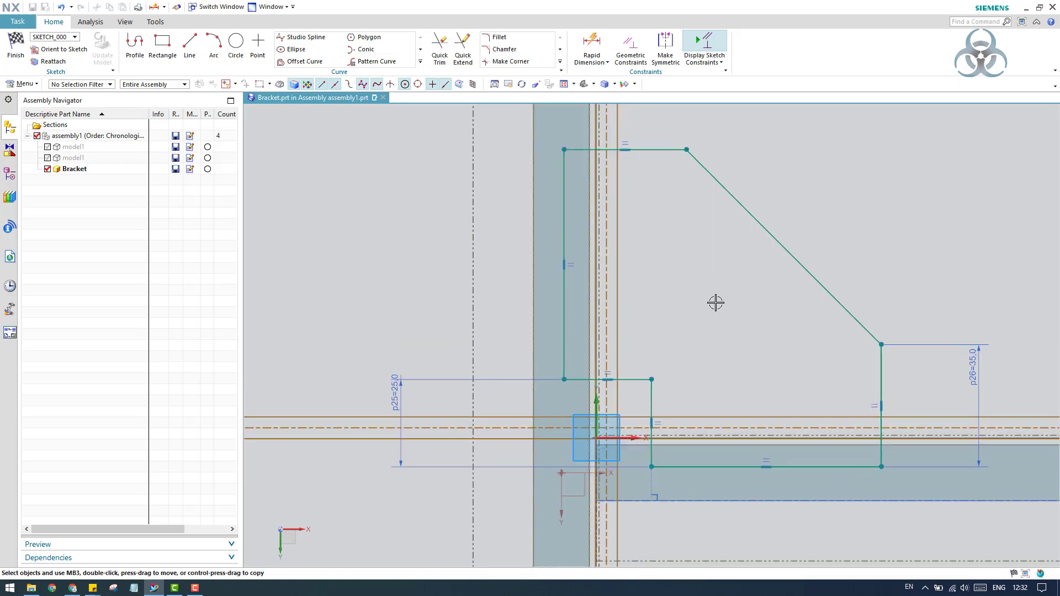
- Dimension the diagonal edge's length and finish the section sketch, returning to the Tab feature
key(d)
click(773, 237)
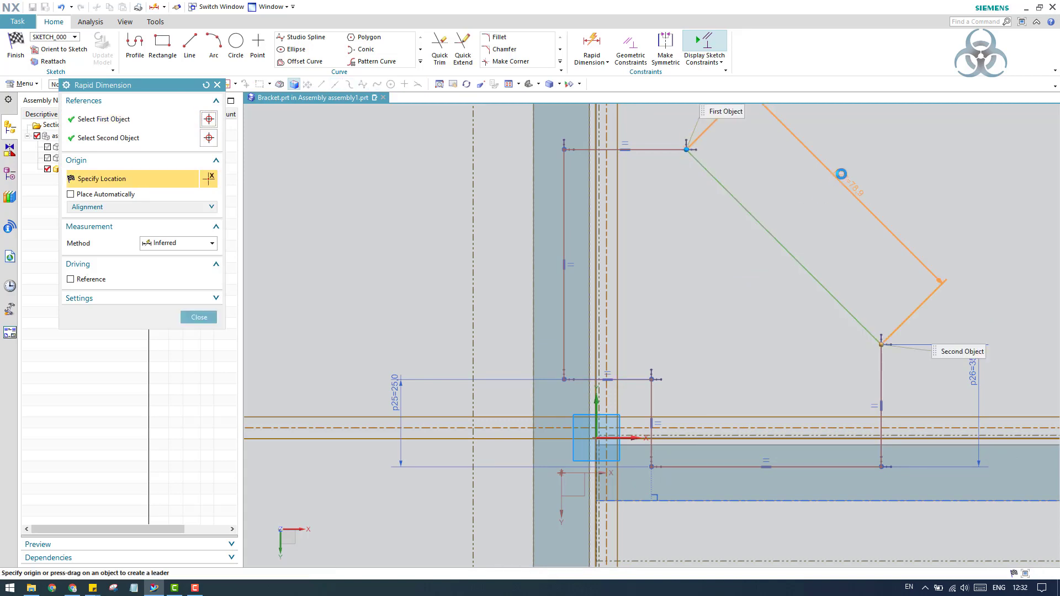
click(841, 174)
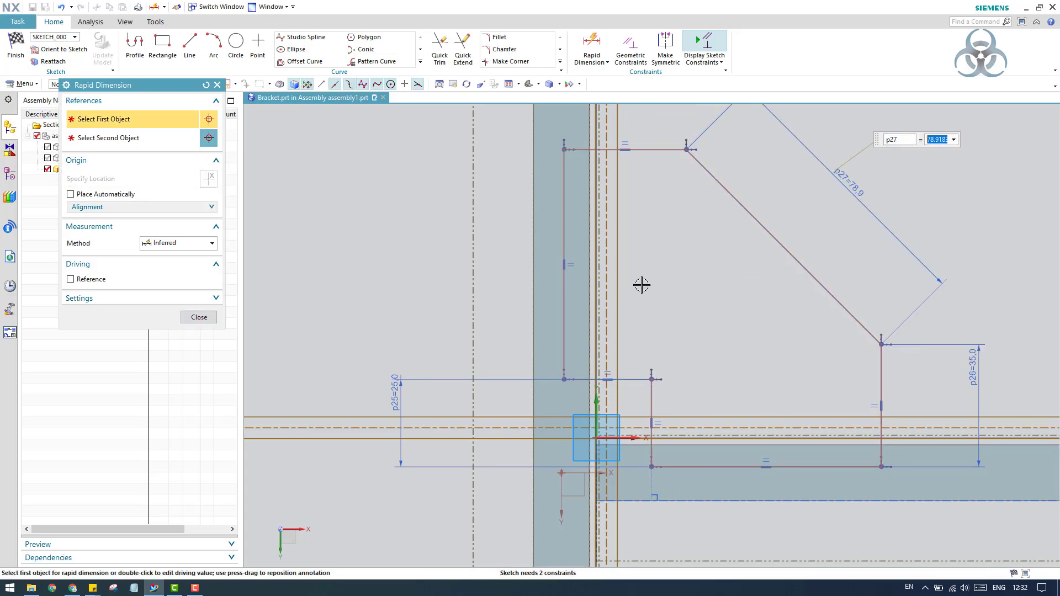
click(199, 318)
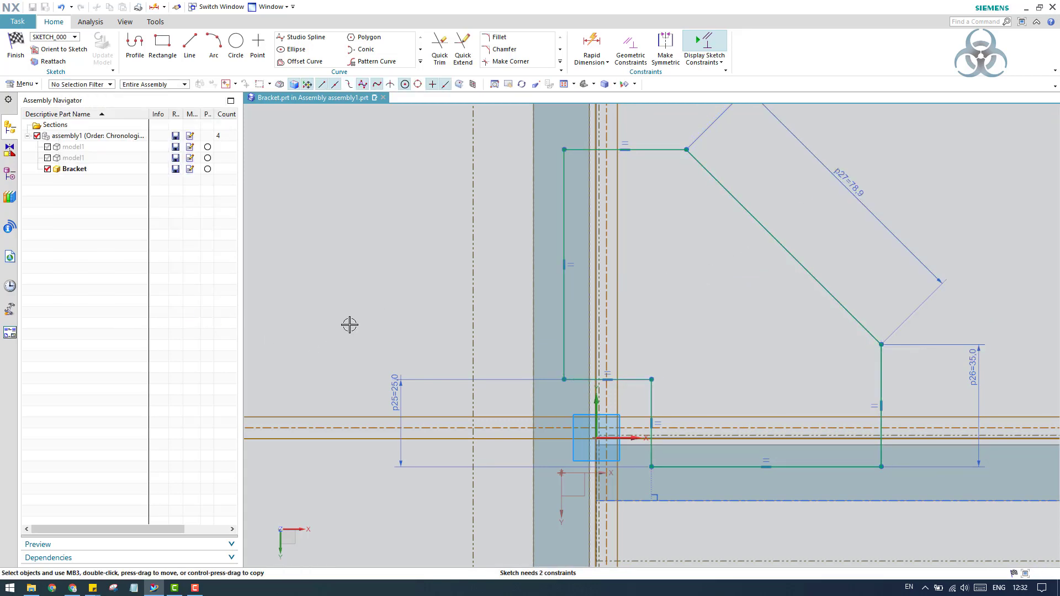
scroll(388, 329, down, 1)
scroll(407, 307, down, 1)
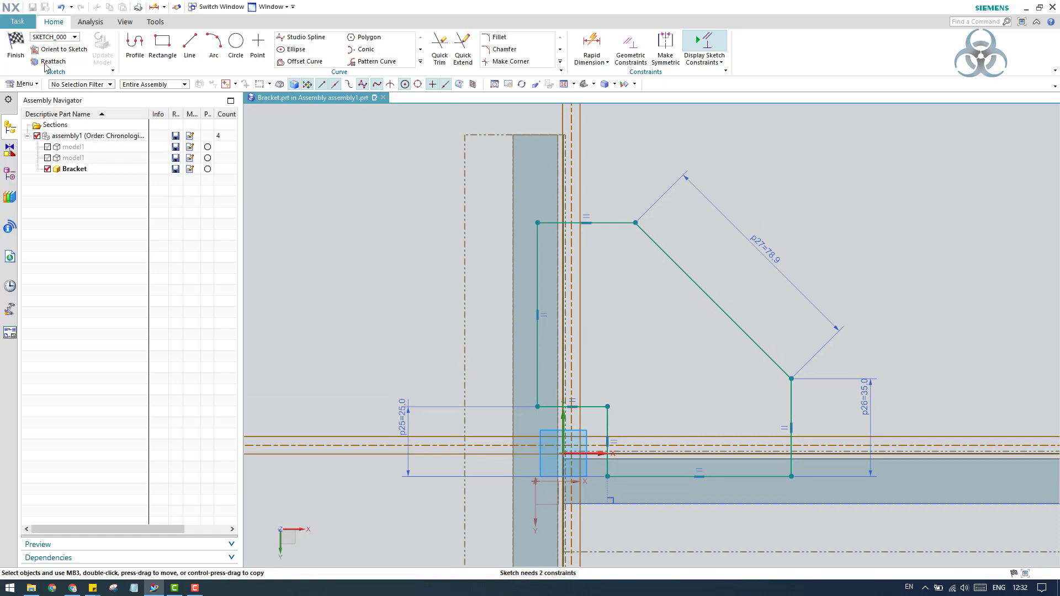
click(13, 51)
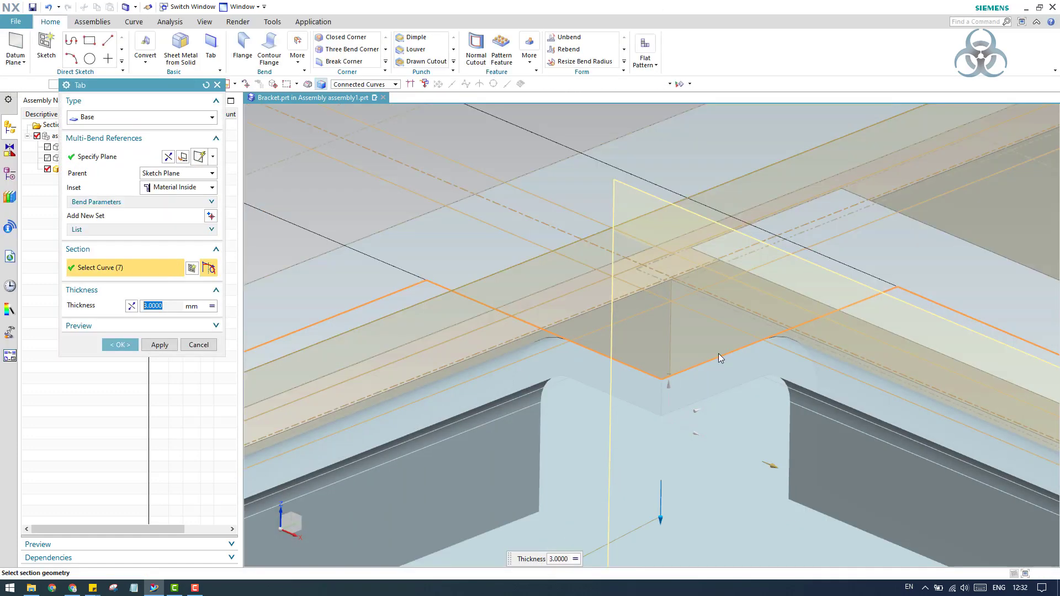
- Check the previewed flanges along both tubes and create the Base tab with 3 mm thickness from the sketched section
scroll(692, 398, up, 4)
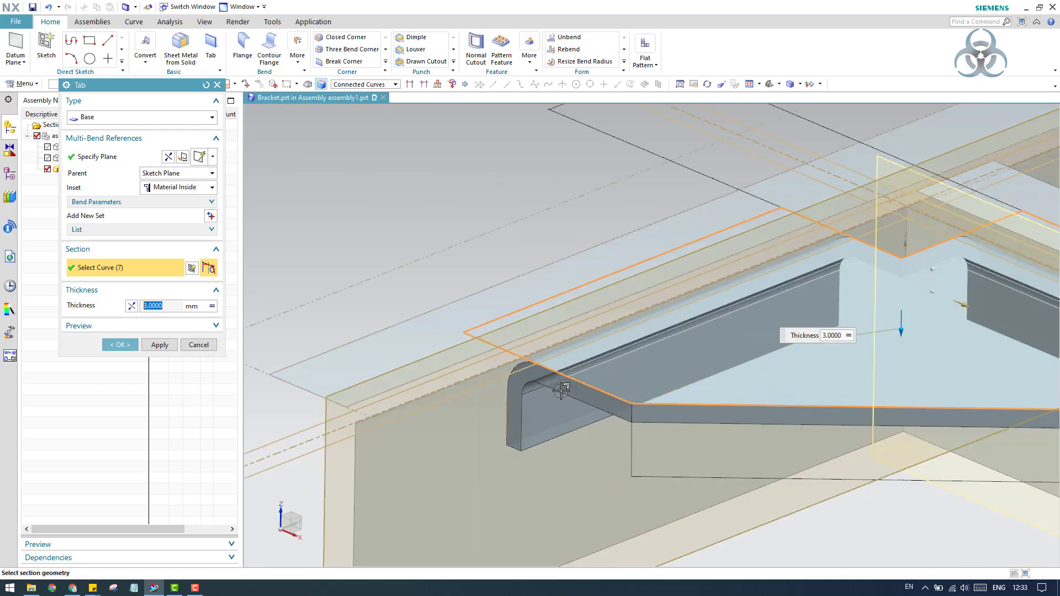
scroll(754, 295, up, 2)
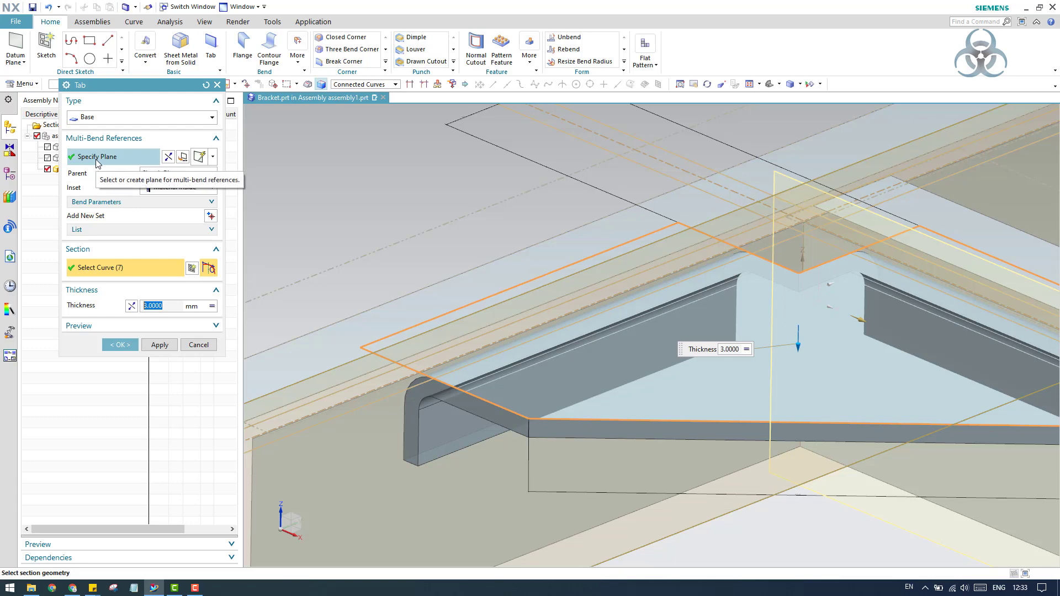
scroll(396, 260, down, 2)
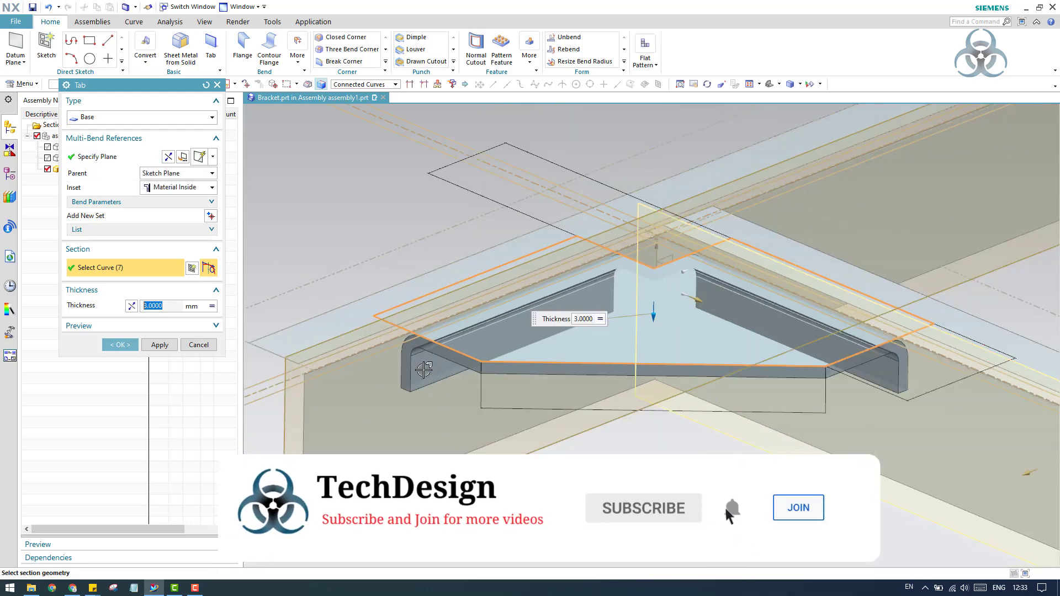
scroll(424, 370, up, 2)
scroll(906, 388, down, 2)
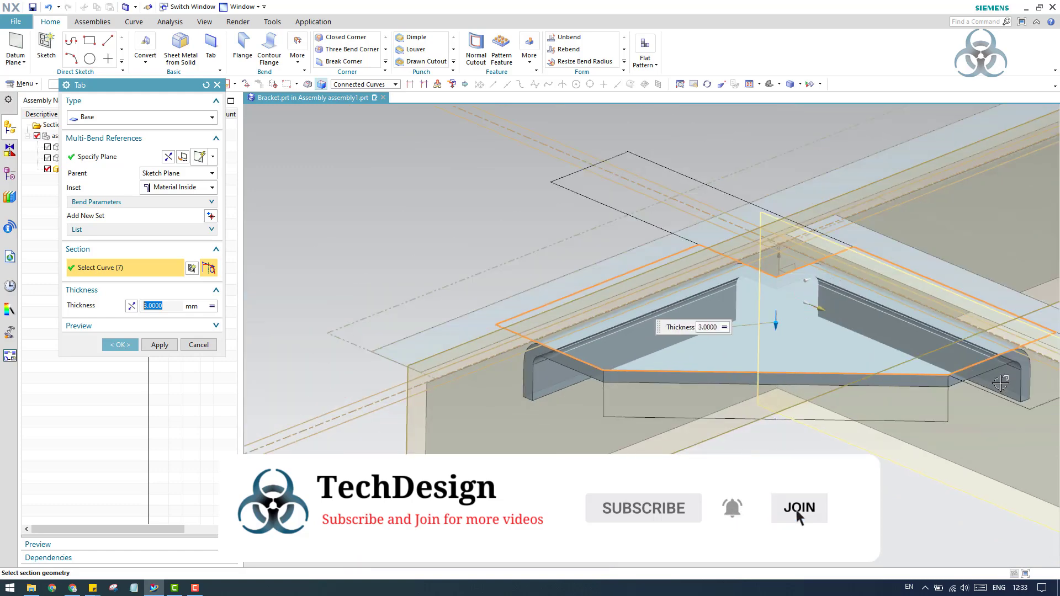
click(110, 345)
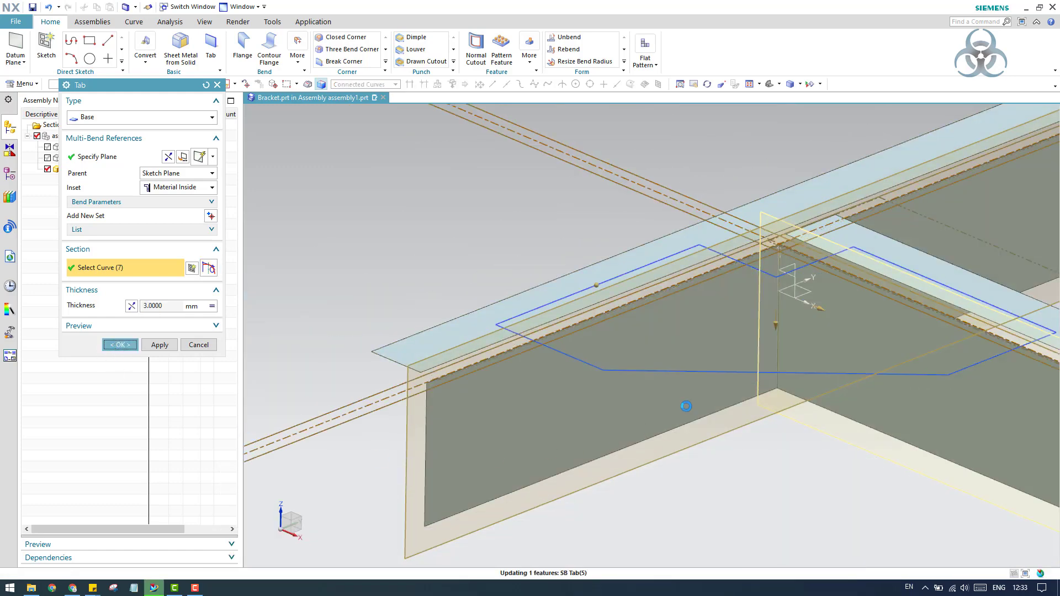
- Inspect the finished bracket and make assembly1 the work part to see it together with both tubes
scroll(753, 347, down, 2)
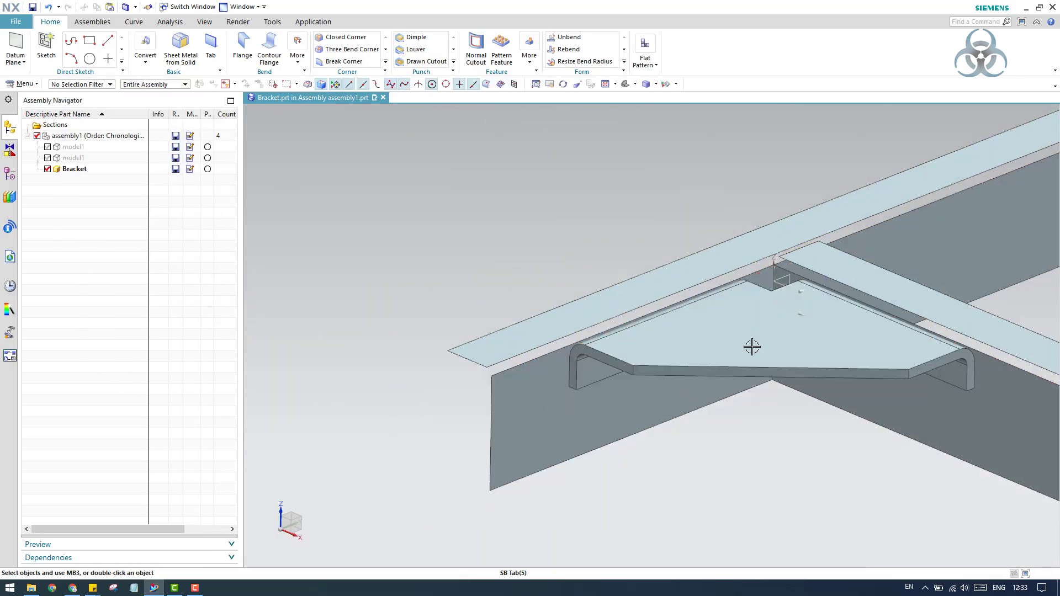
scroll(759, 334, up, 2)
scroll(759, 335, up, 1)
mouse_move(753, 355)
middle_down()
mouse_move(727, 303)
mouse_move(741, 361)
middle_up()
scroll(741, 360, down, 3)
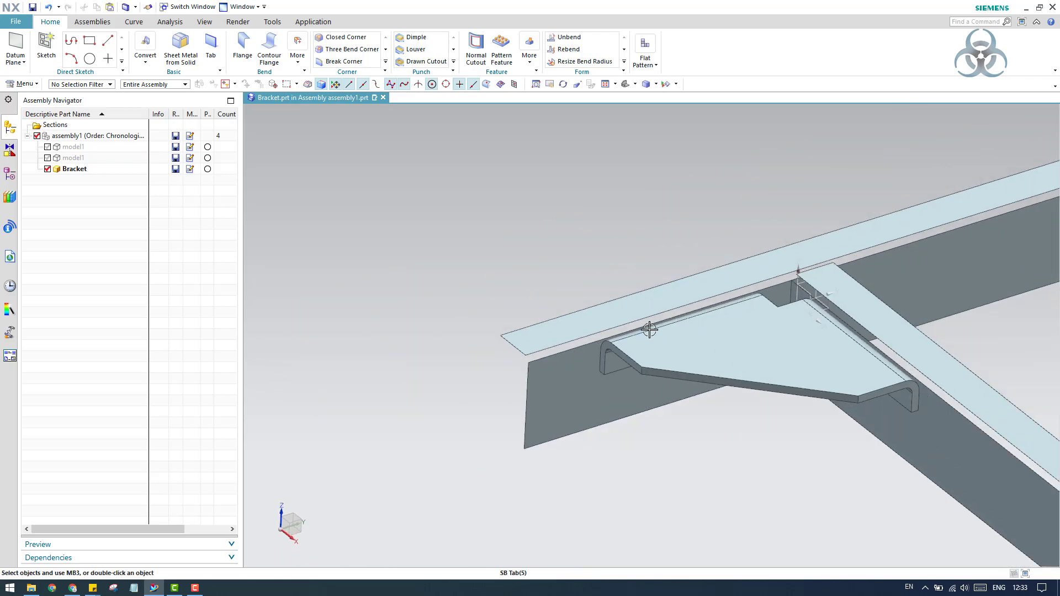
double_click(77, 136)
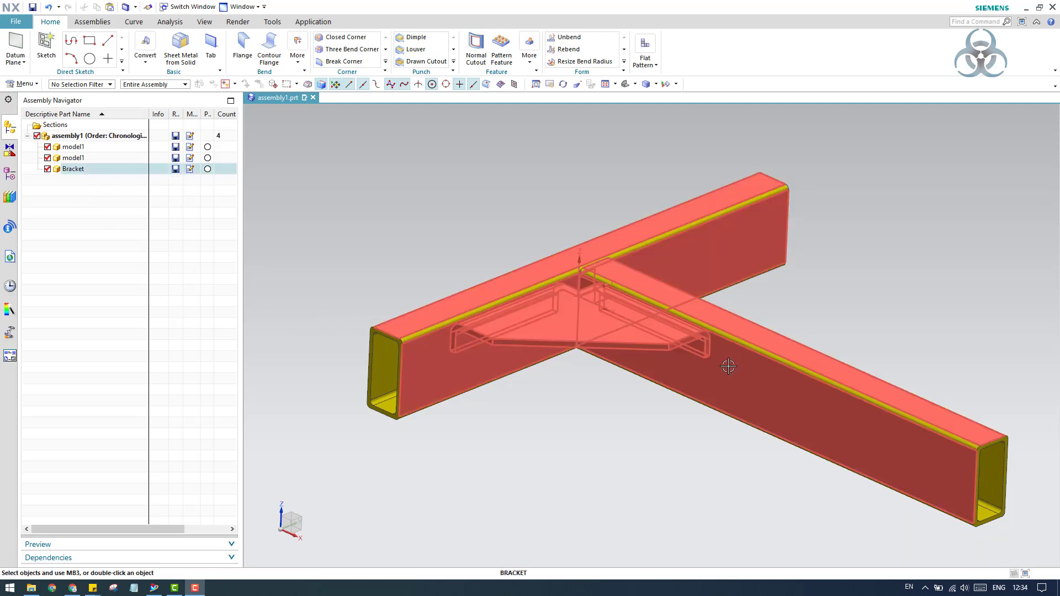
- Make the Bracket component the work part and look through its model history
double_click(86, 169)
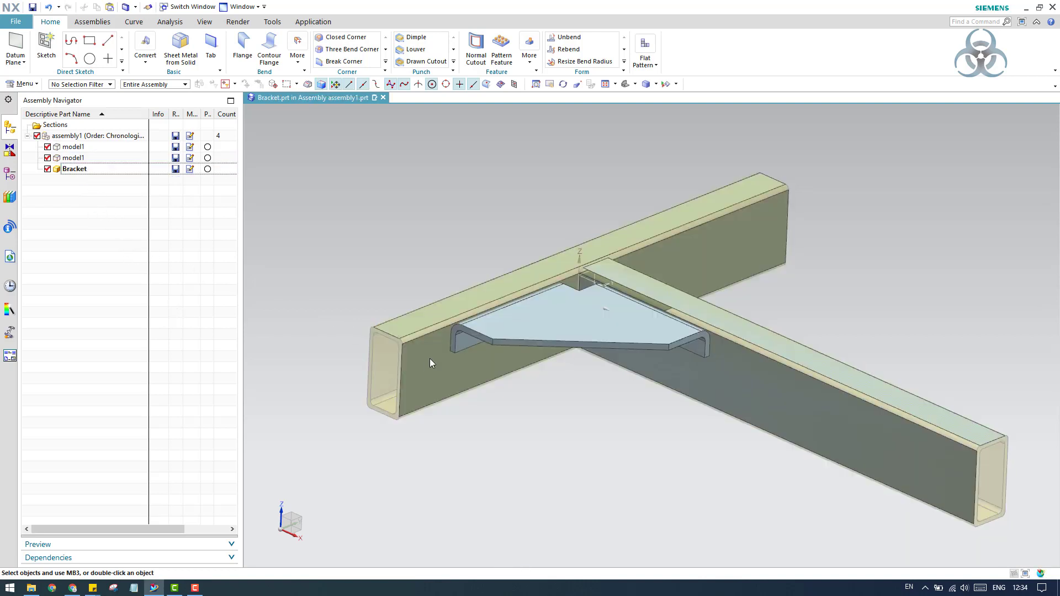
click(12, 174)
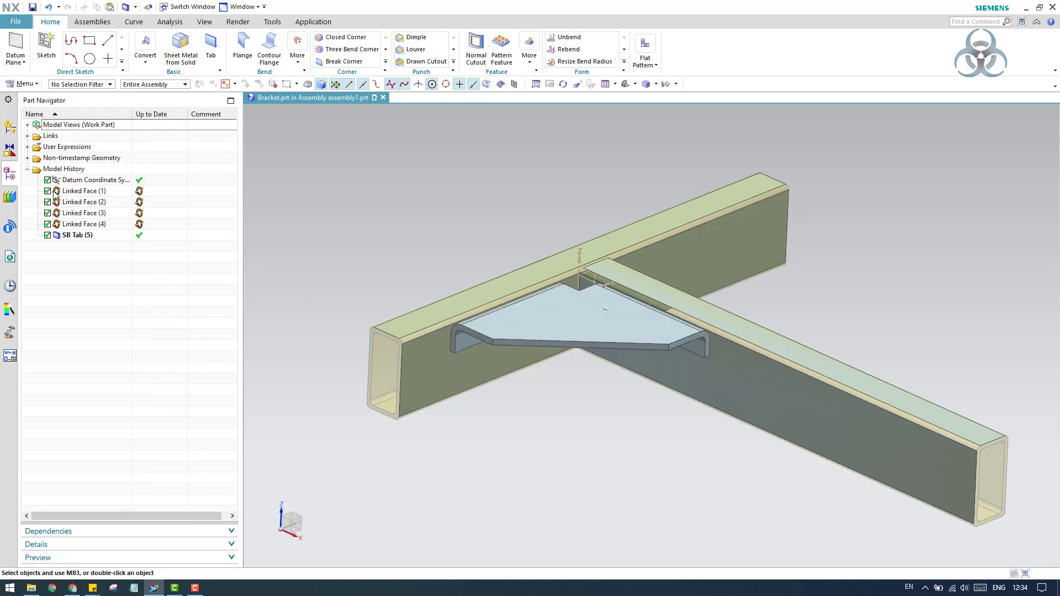
click(12, 131)
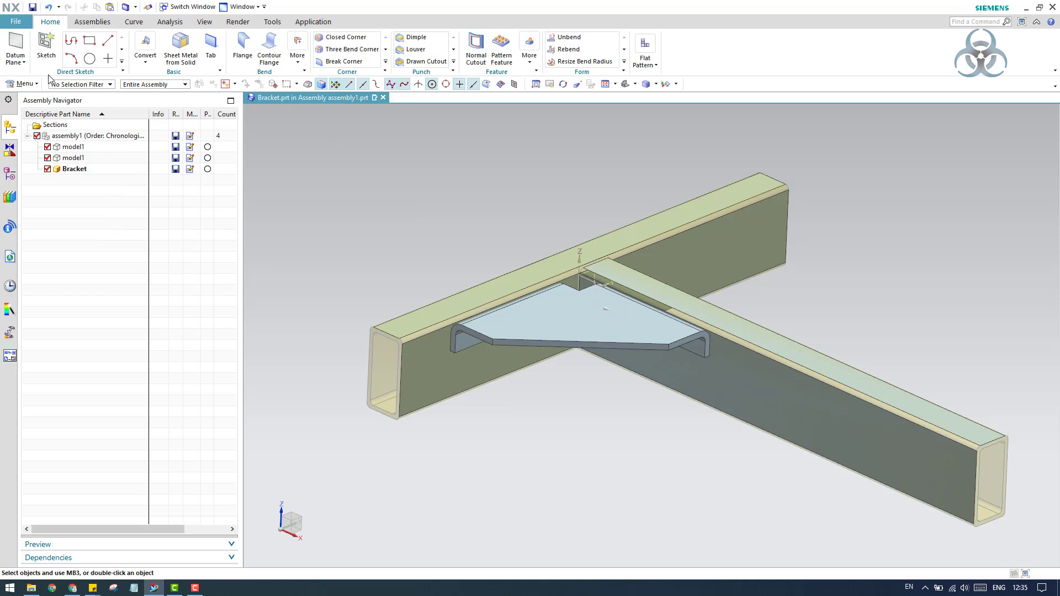
- Edit the Bracket's MODEL reference set so that it contains only the bracket's solid body, without the linked faces
click(22, 84)
mouse_move(41, 150)
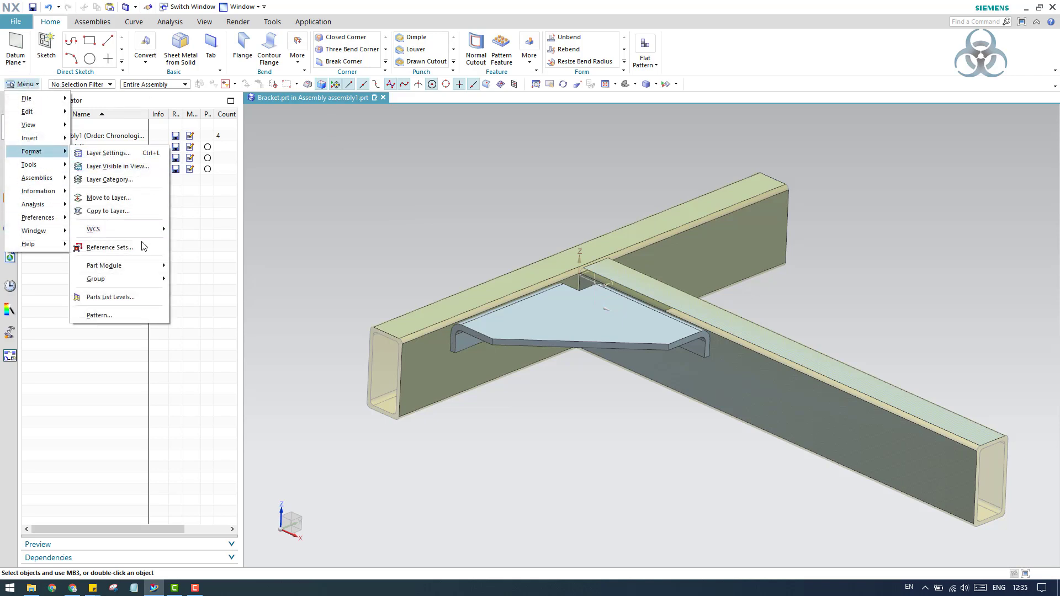
click(110, 247)
click(128, 168)
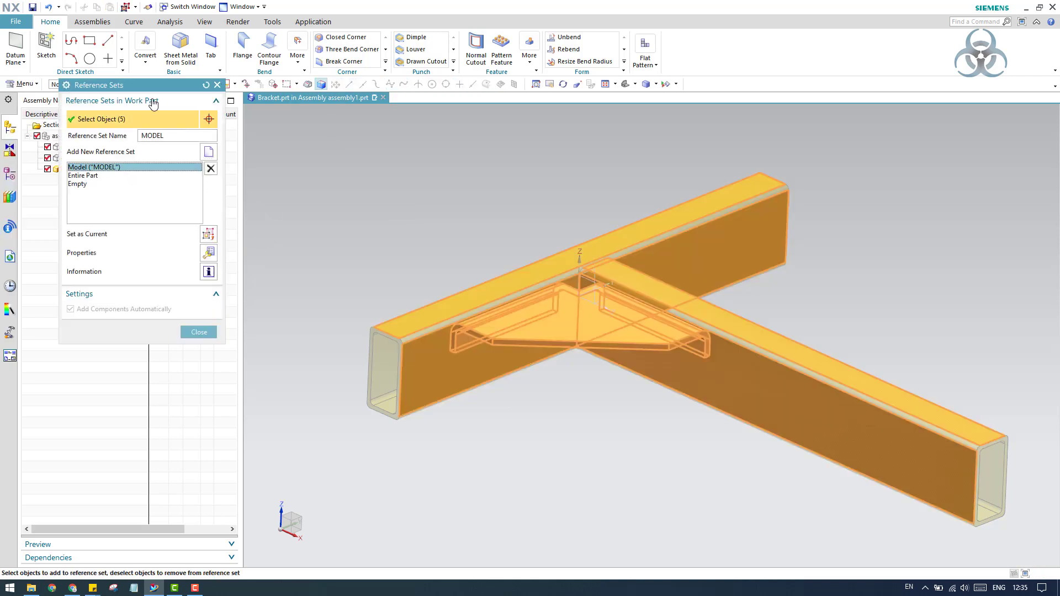
drag(152, 80, 194, 185)
click(245, 84)
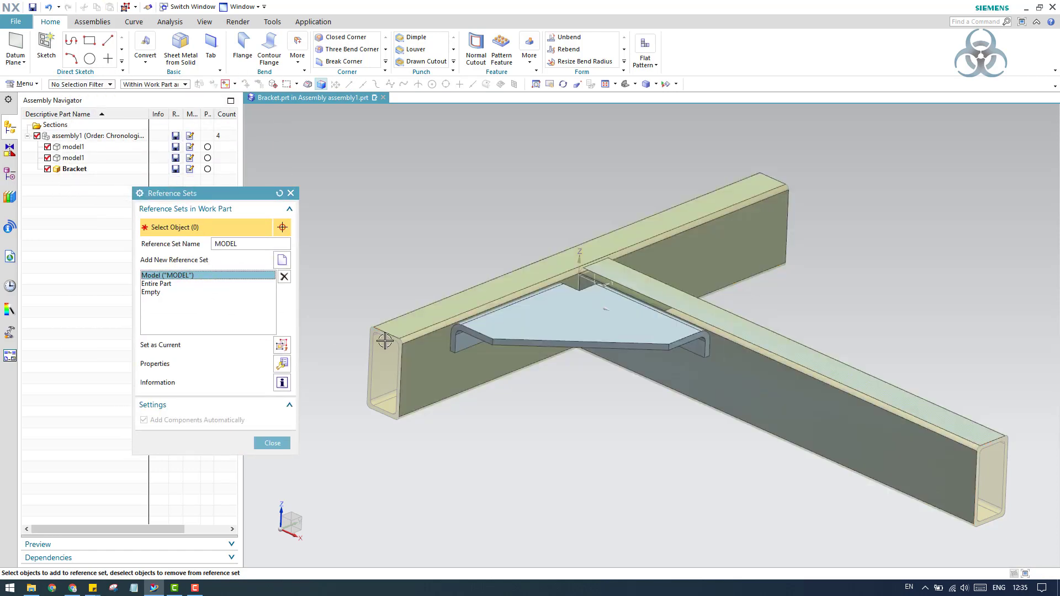
click(549, 315)
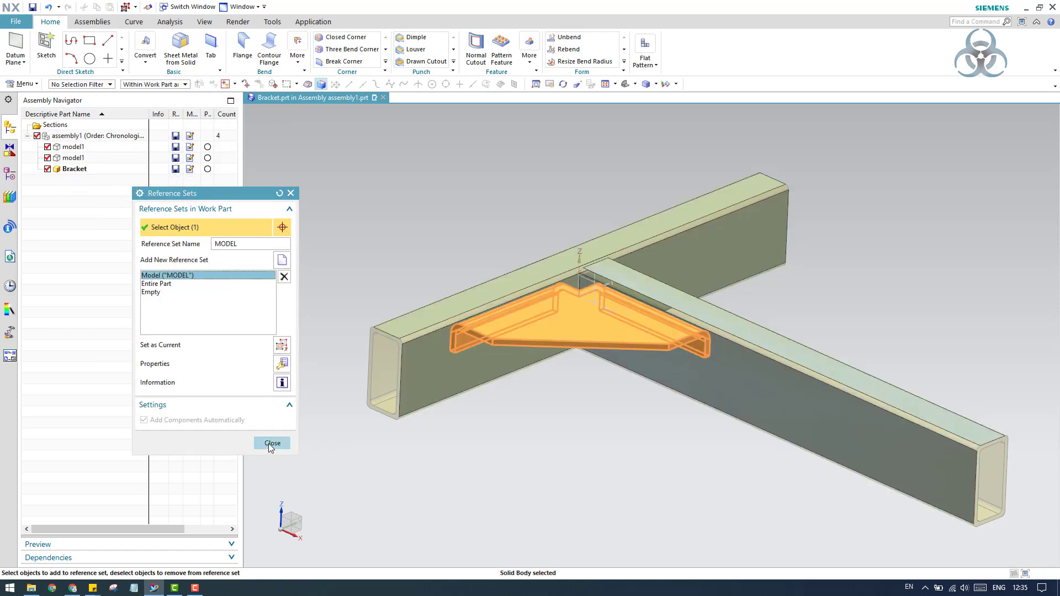
click(272, 443)
- Make assembly1 the work part and replace the Bracket component's reference set with MODEL
double_click(86, 137)
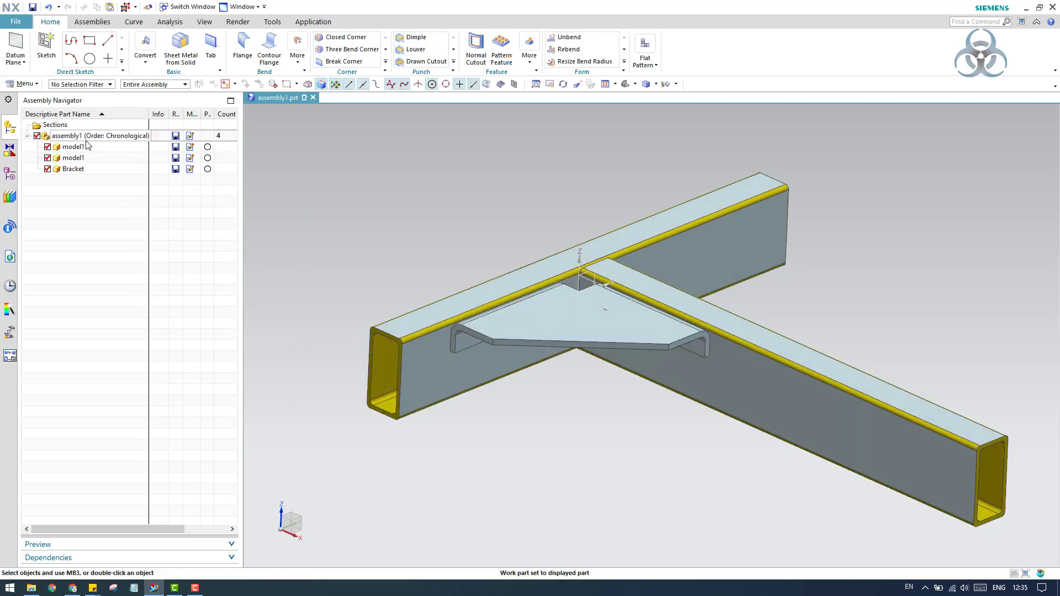
click(86, 168)
right_click(85, 168)
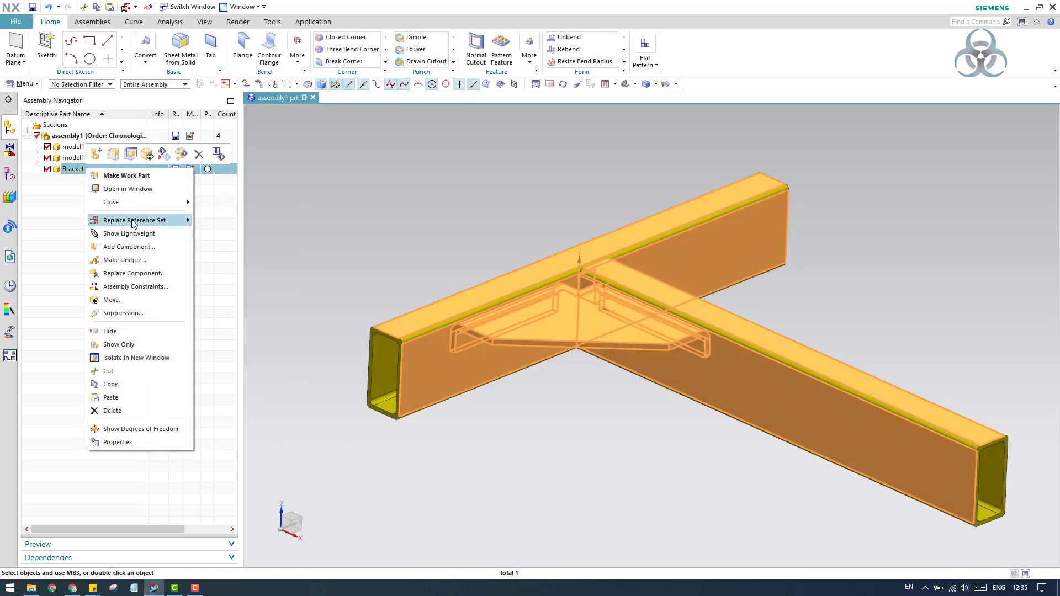
mouse_move(165, 220)
click(218, 221)
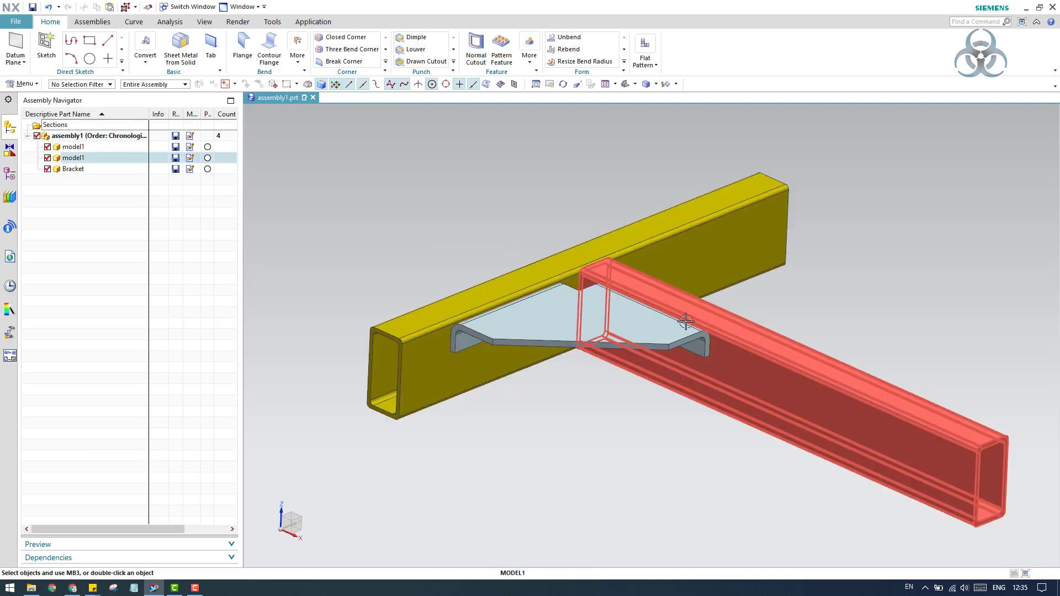
- Inspect the bracket's fit against both tubes from below, squarely, and in angled views
middle_drag(499, 334, 559, 213)
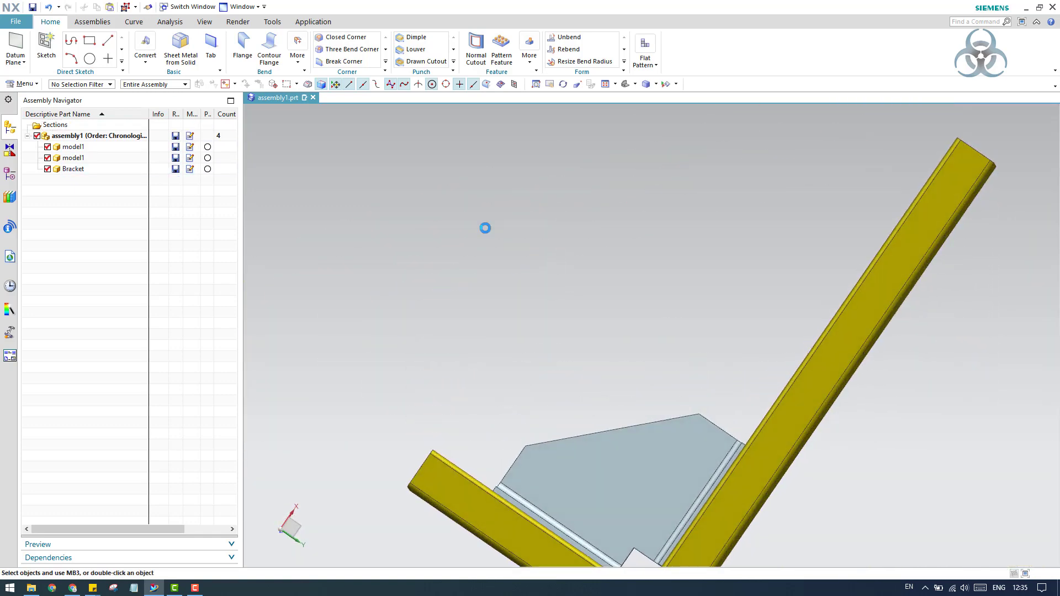
key(F8)
scroll(545, 307, up, 3)
scroll(542, 293, down, 2)
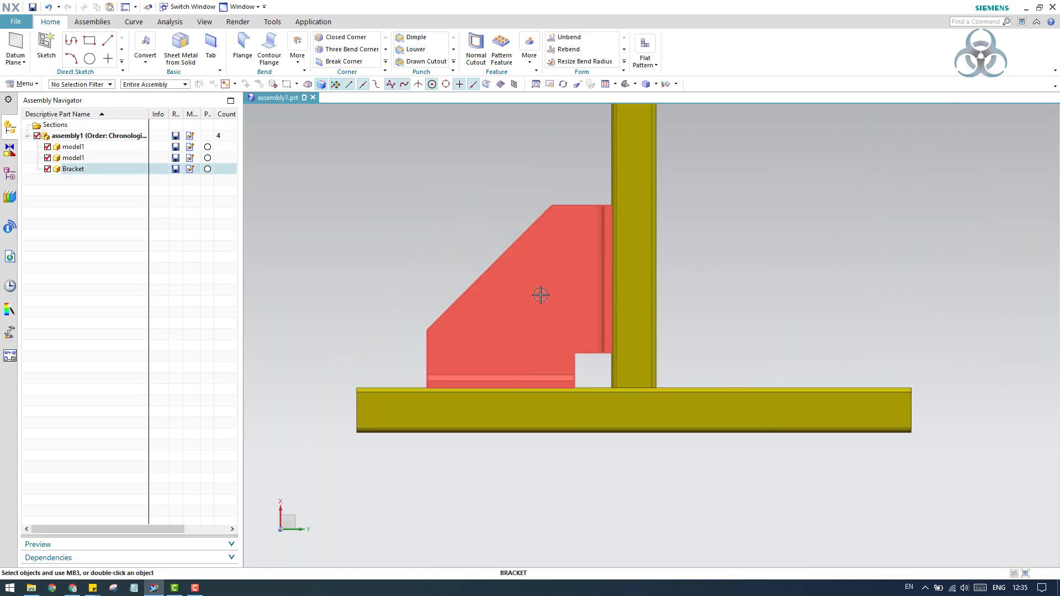
middle_drag(542, 293, 612, 393)
scroll(470, 221, up, 5)
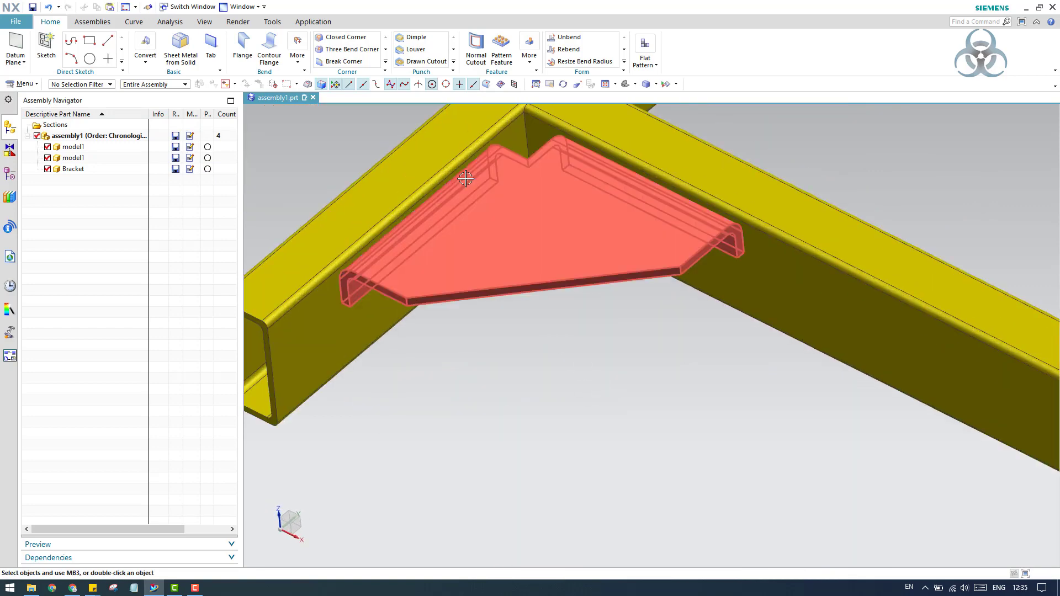
scroll(465, 225, down, 3)
middle_drag(515, 310, 1050, 310)
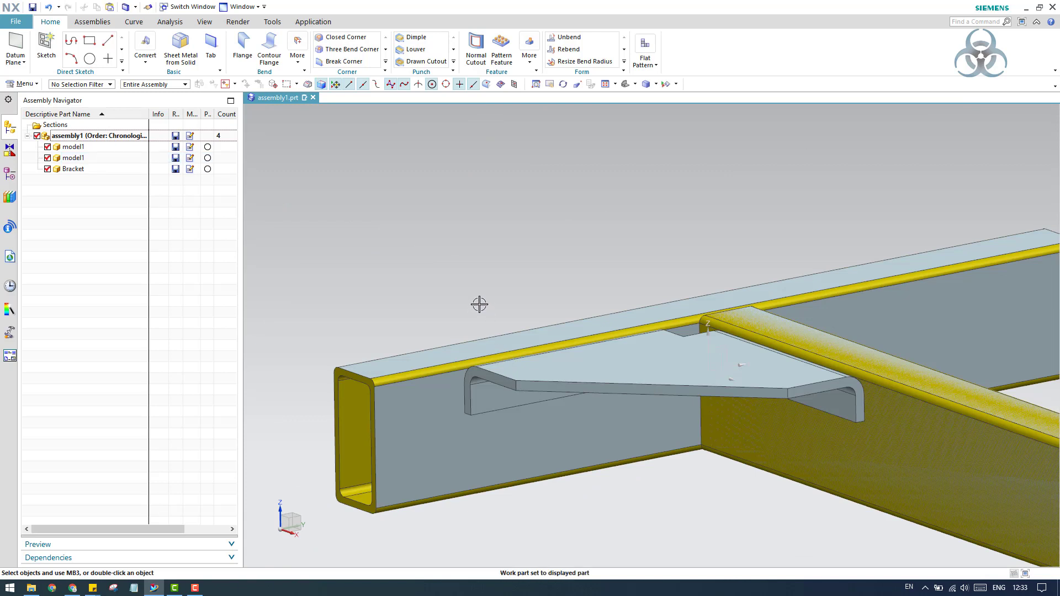
scroll(445, 265, down, 1)
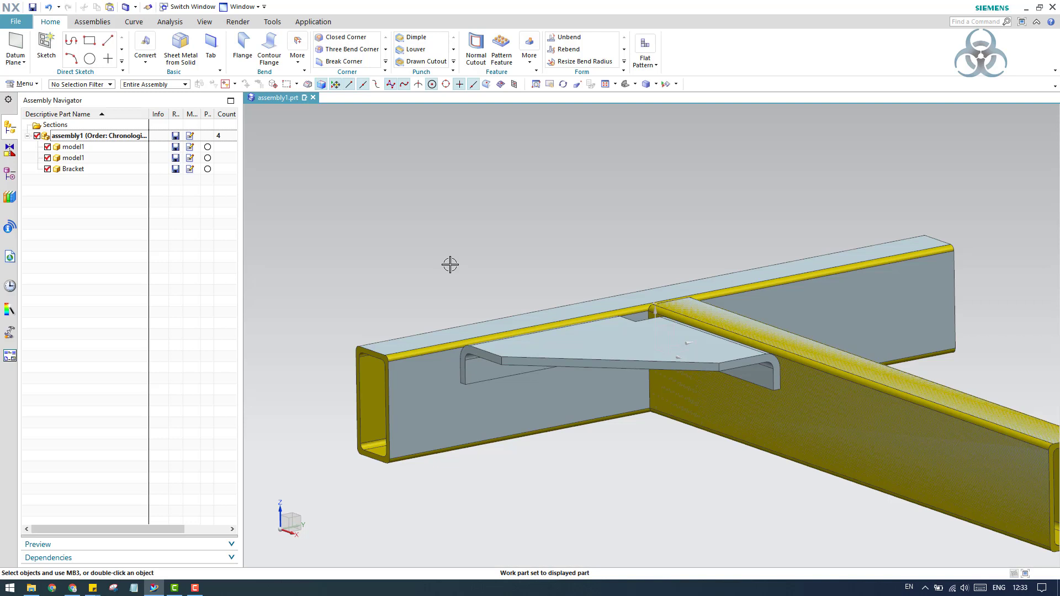
middle_drag(449, 240, 459, 252)
scroll(458, 251, down, 1)
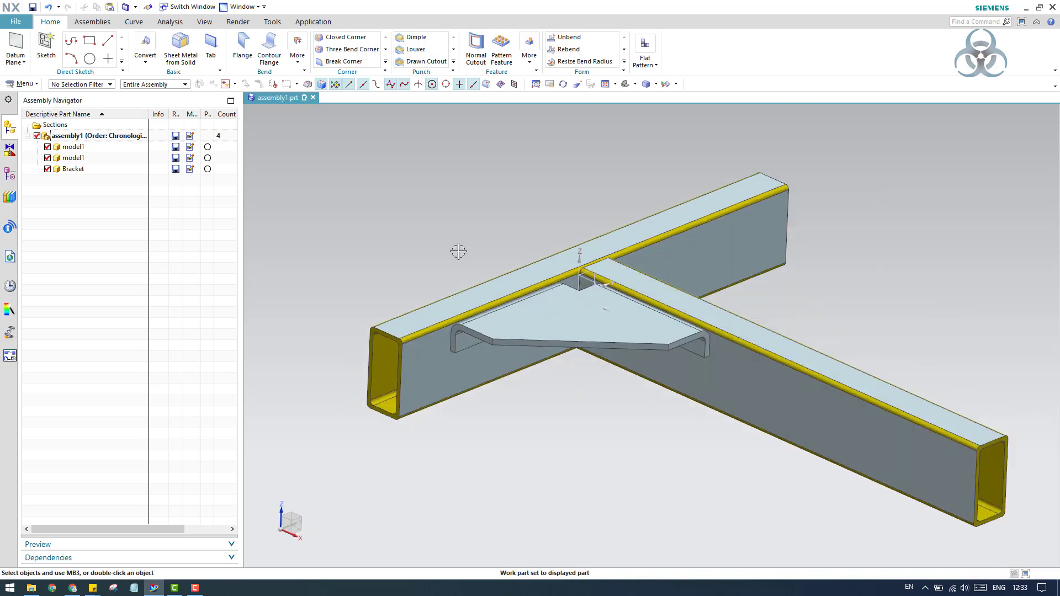